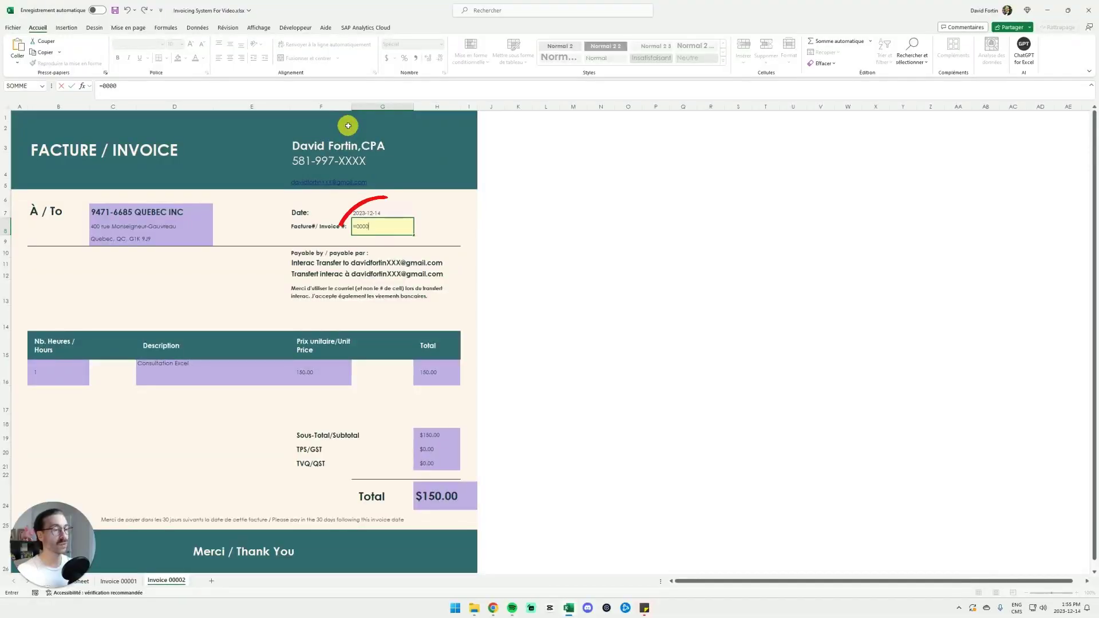
- Open Microsoft's Invoice design templates from the excel invoice template search results
type("2")
key("Return")
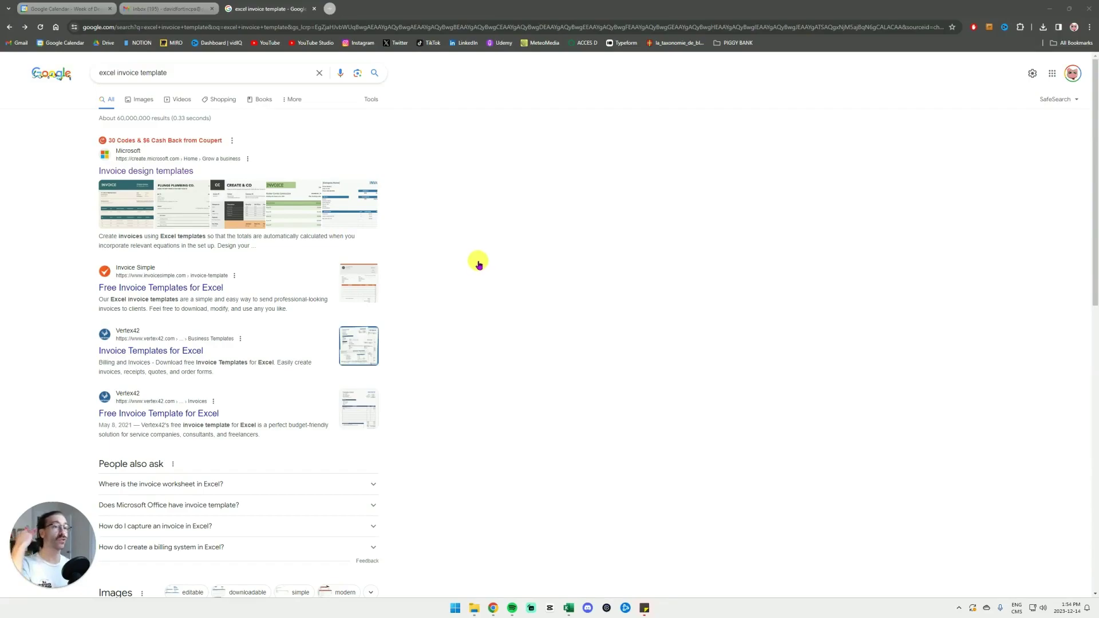
left_click_drag(163, 73, 80, 72)
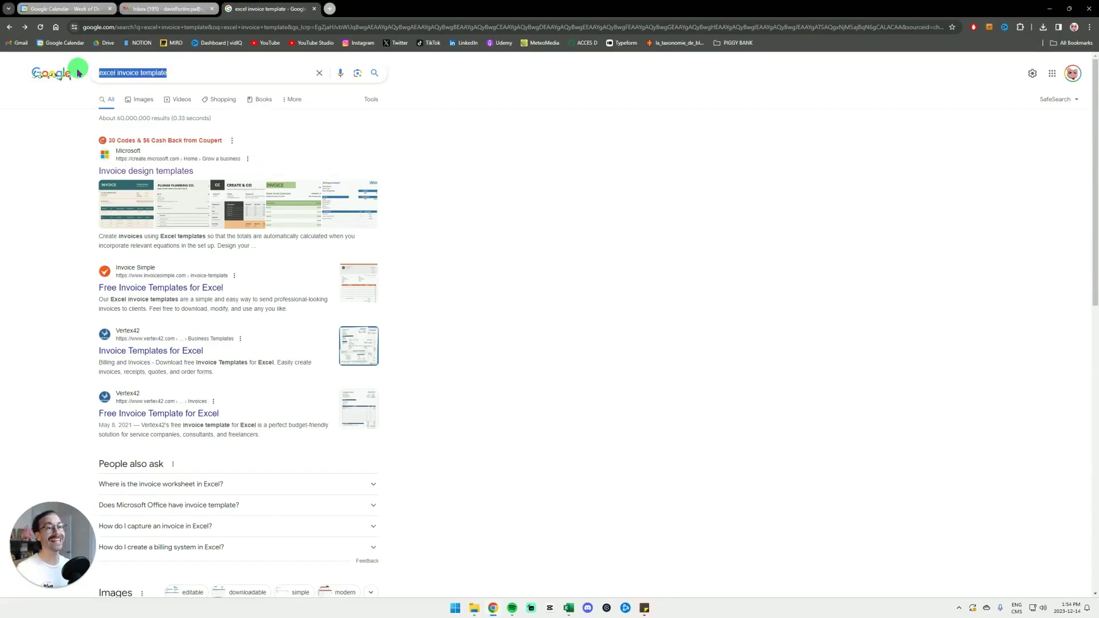
left_click(500, 172)
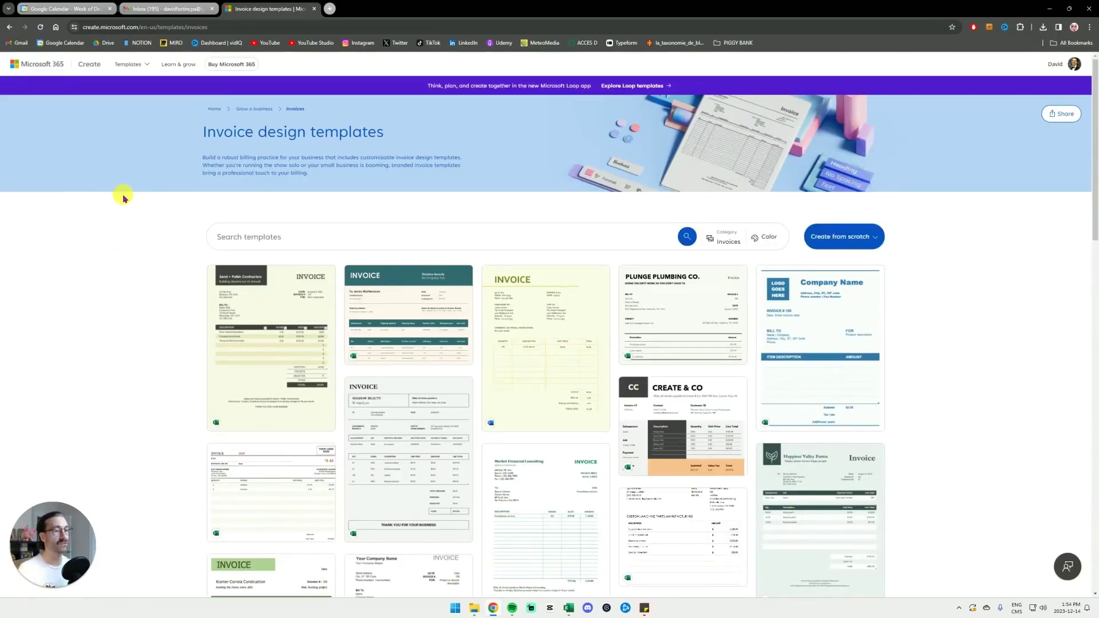
- Zoom in on the template gallery, then return to the Excel invoicing workbook
scroll(400, 172, "down", 2)
key("ctrl+plus")
key("ctrl+plus")
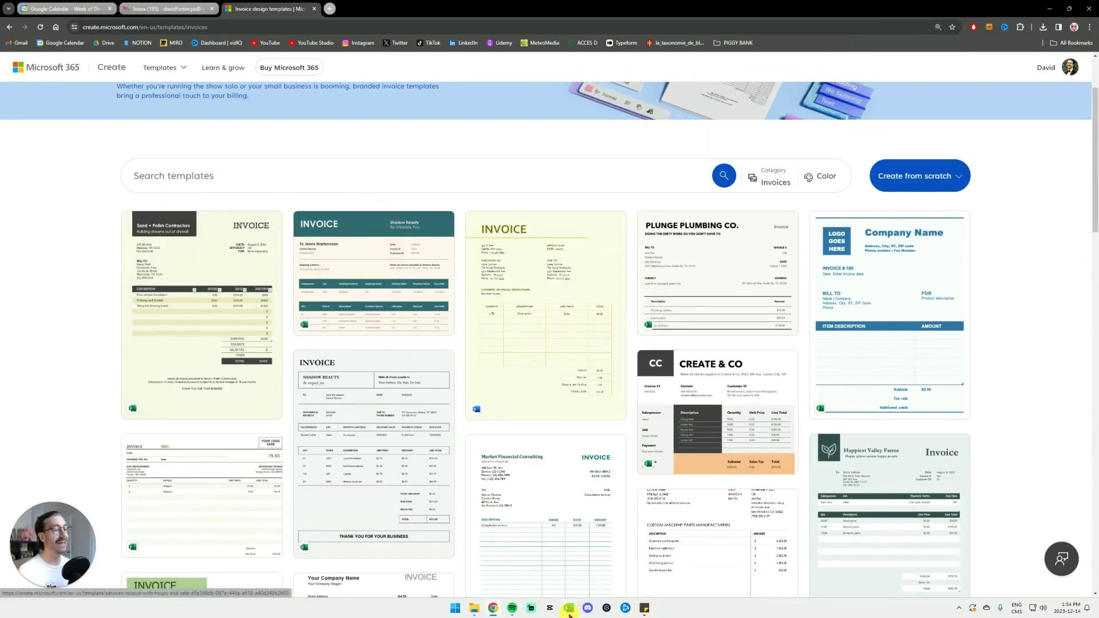
mouse_move(569, 608)
left_click(568, 576)
- Go to the Invoice 00001 sheet, whose invoice number cell G8 reads =Table1[Invoice #]
left_click(338, 380)
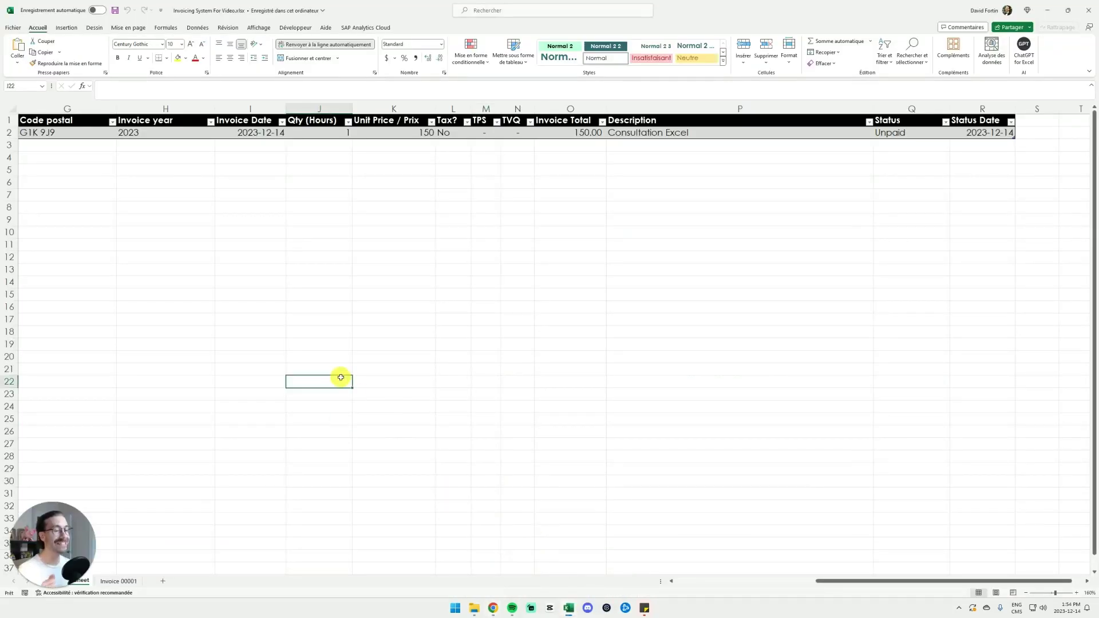
left_click(131, 581)
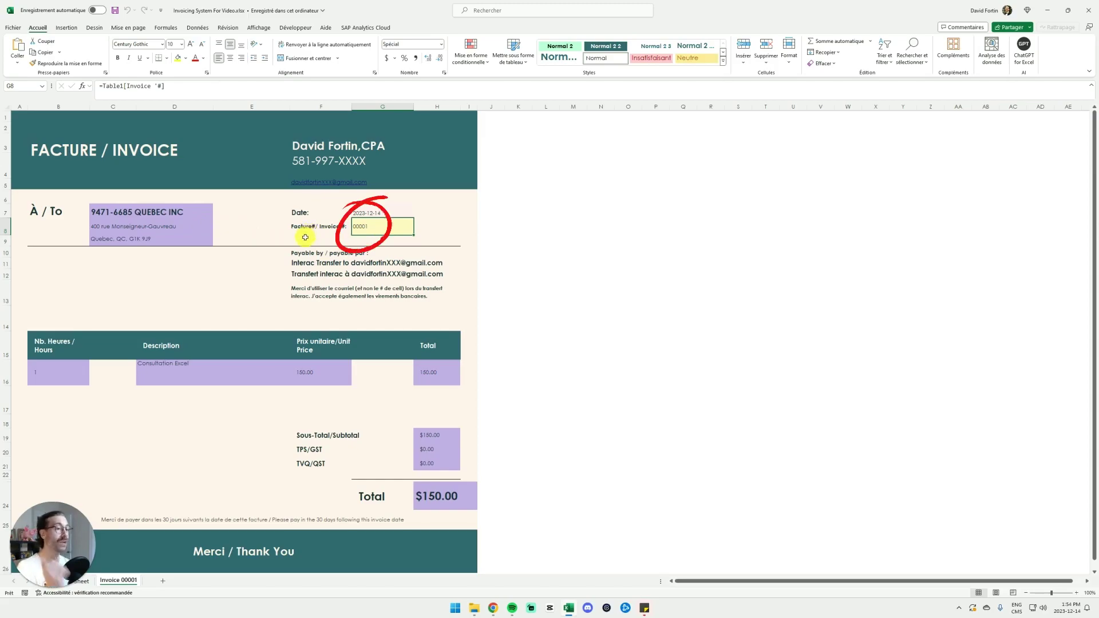
double_click(379, 228)
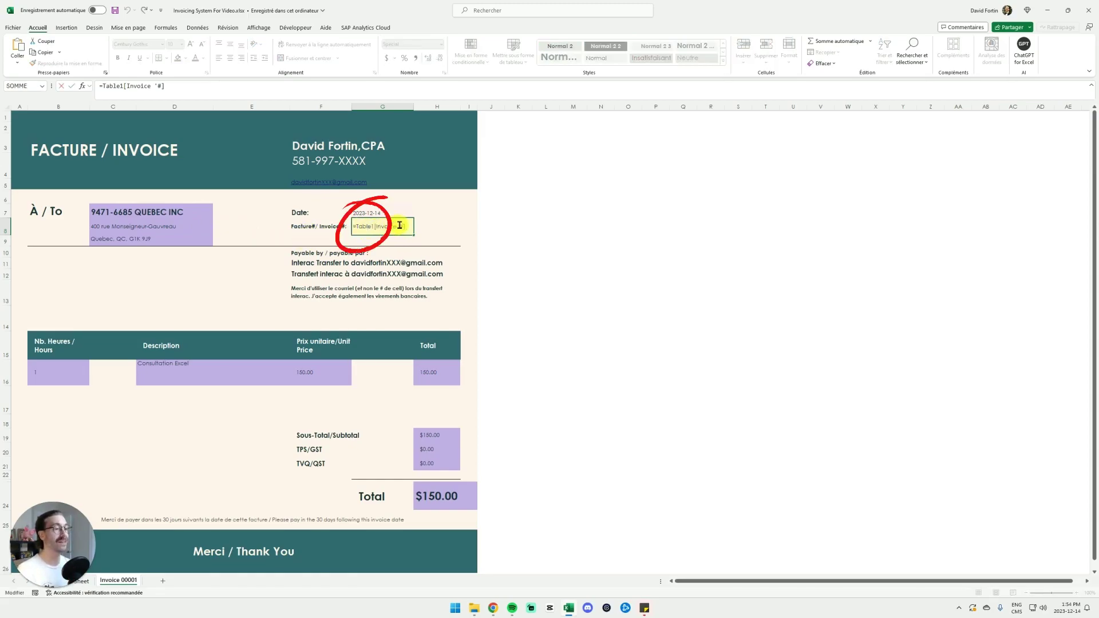
key("Escape")
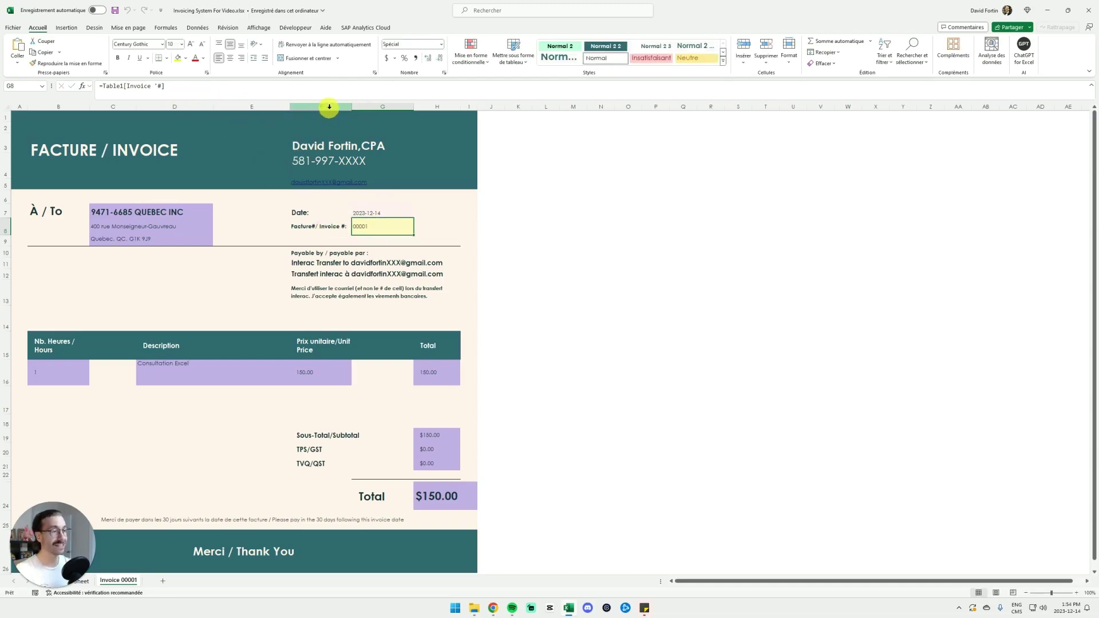
type("0")
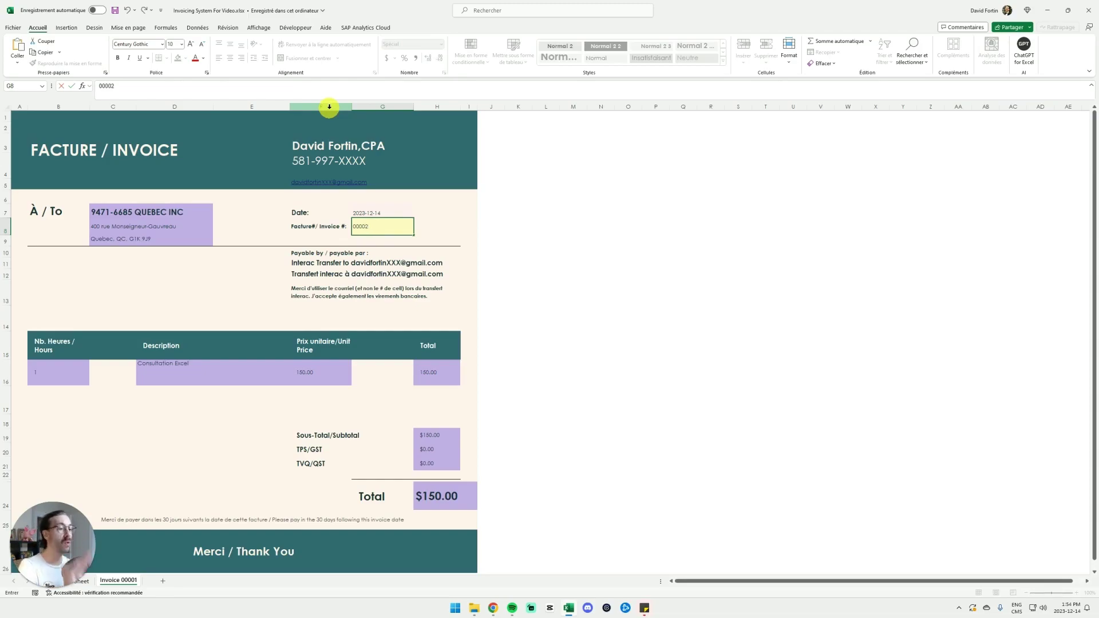
key("Return")
left_click(100, 366)
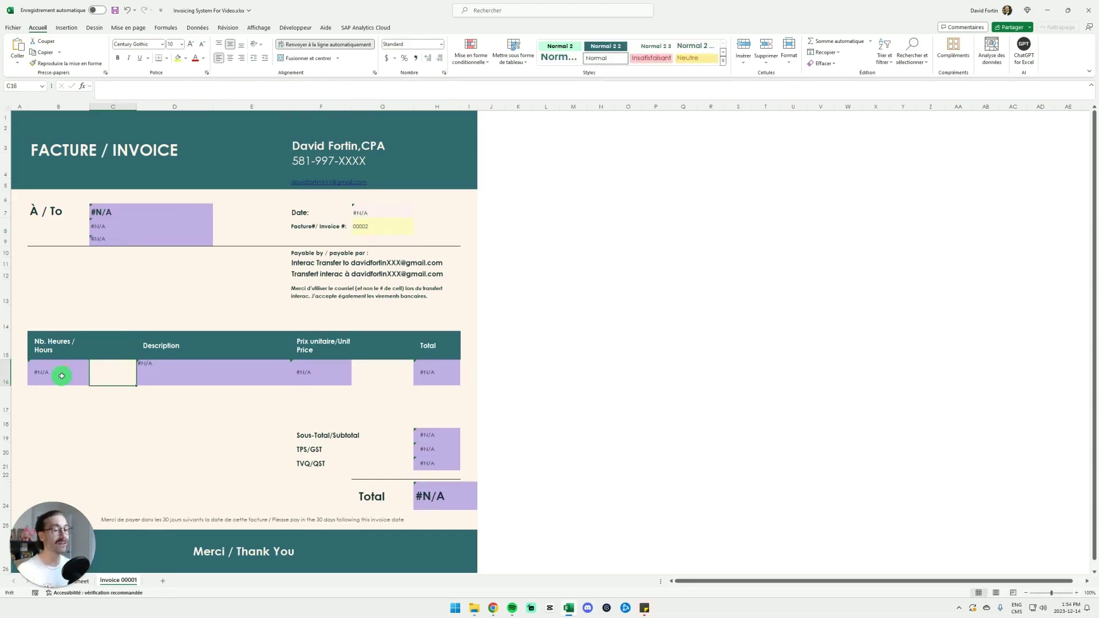
left_click(234, 373)
left_click(341, 366)
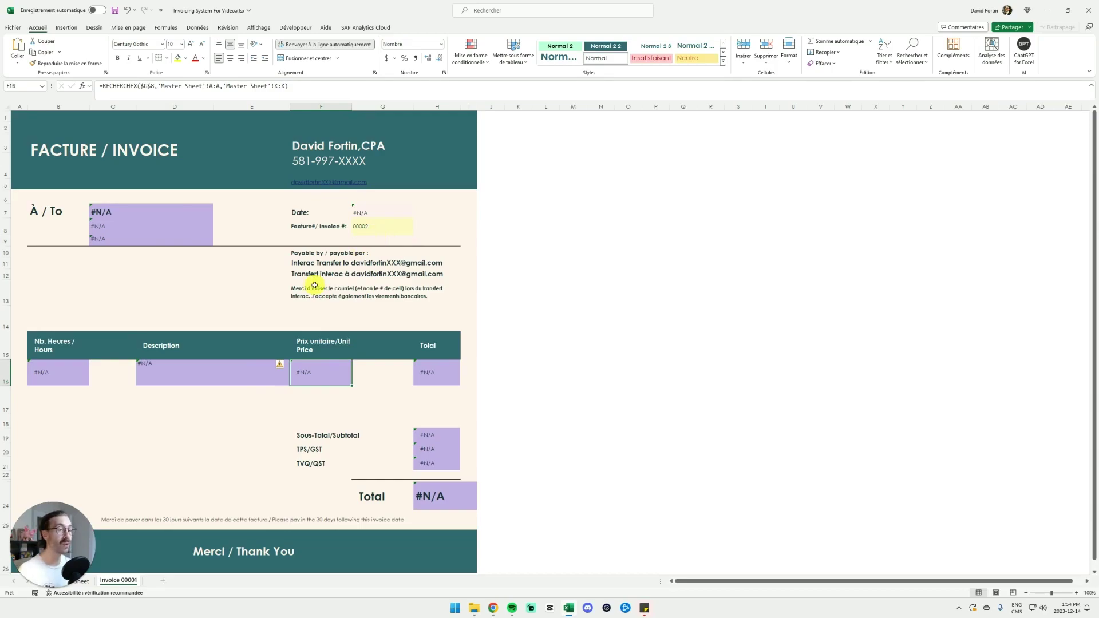
key("ctrl+z")
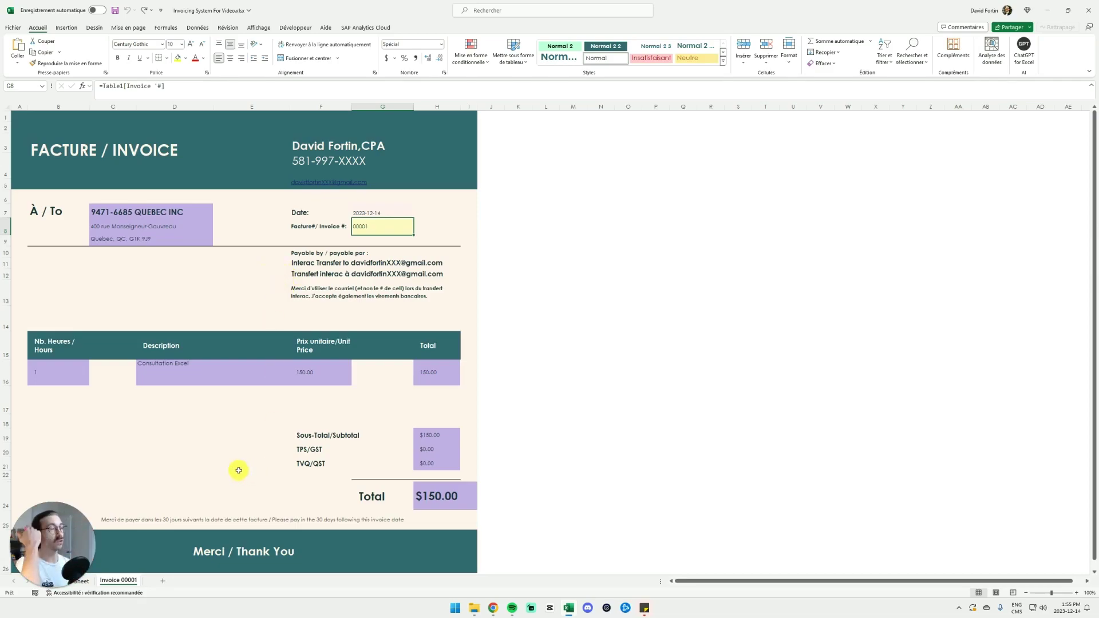
- Copy the Invoice 00001 sheet to the end of the workbook and start renaming the copy
right_click(128, 585)
left_click(172, 488)
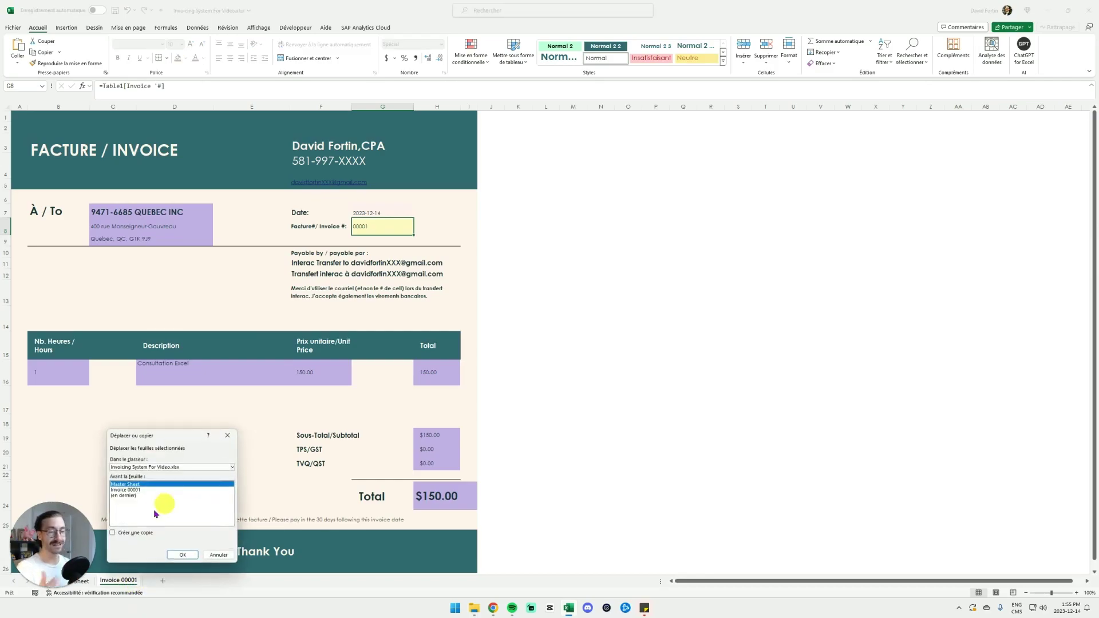
left_click(125, 534)
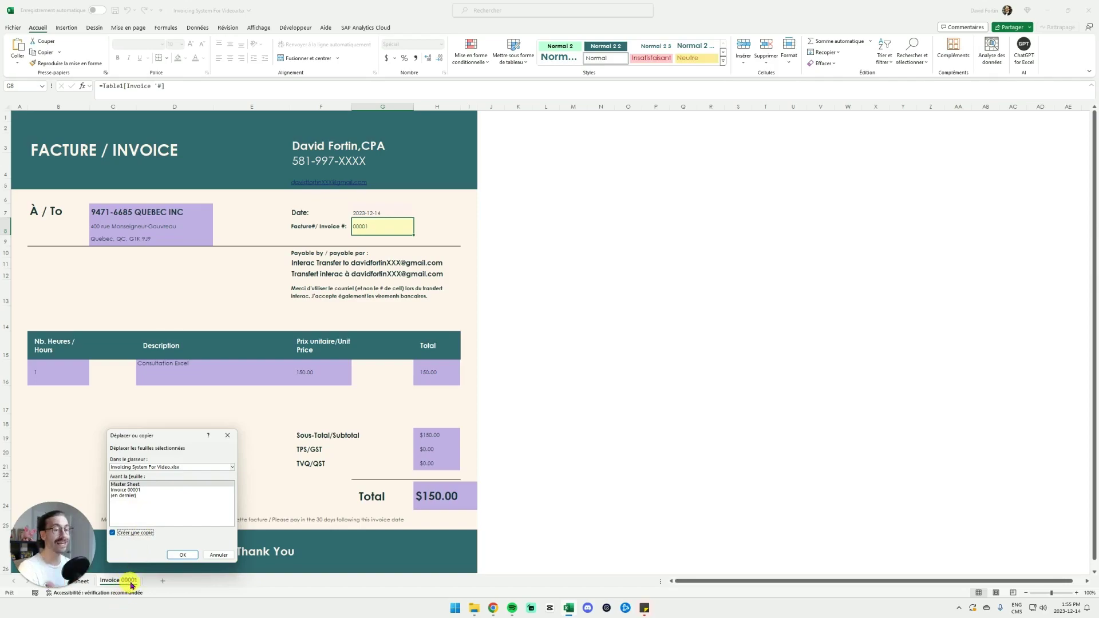
left_click(135, 495)
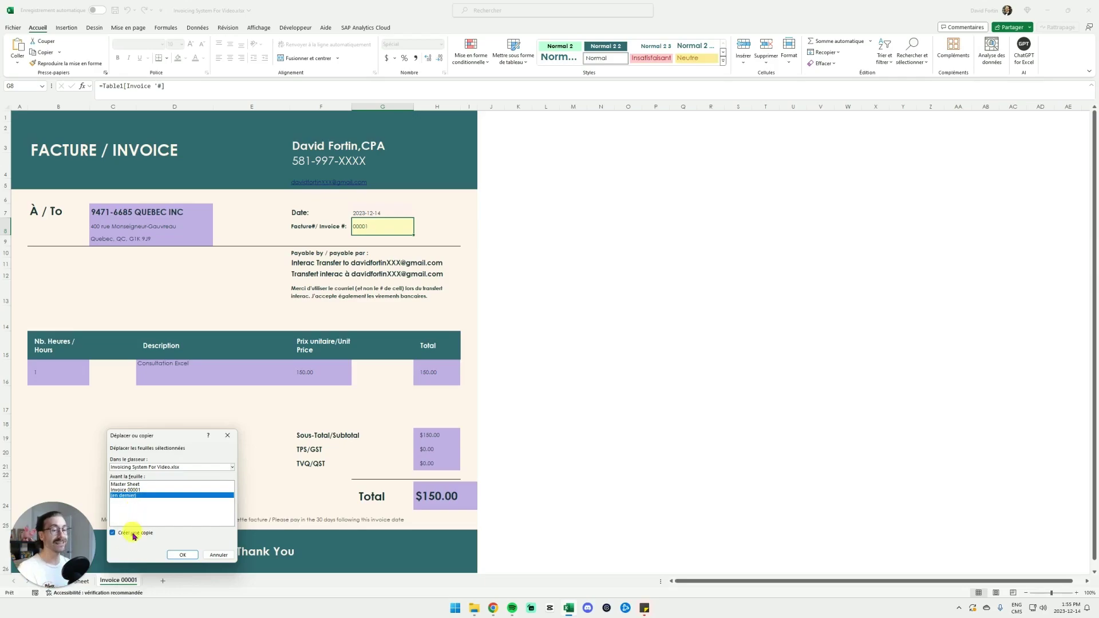
left_click(182, 554)
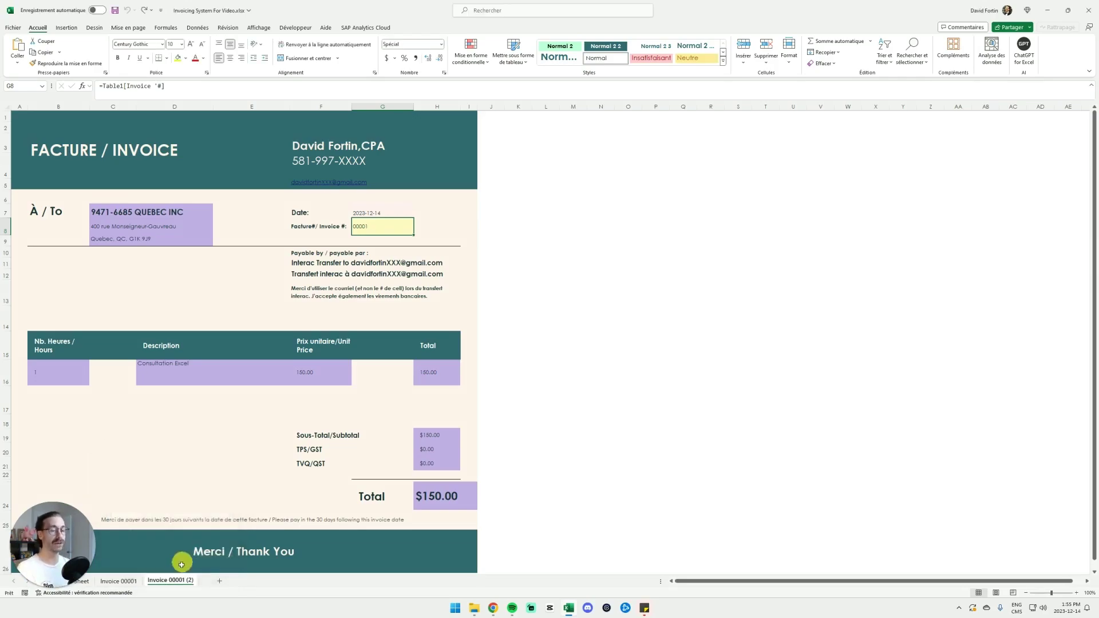
right_click(172, 580)
left_click(201, 484)
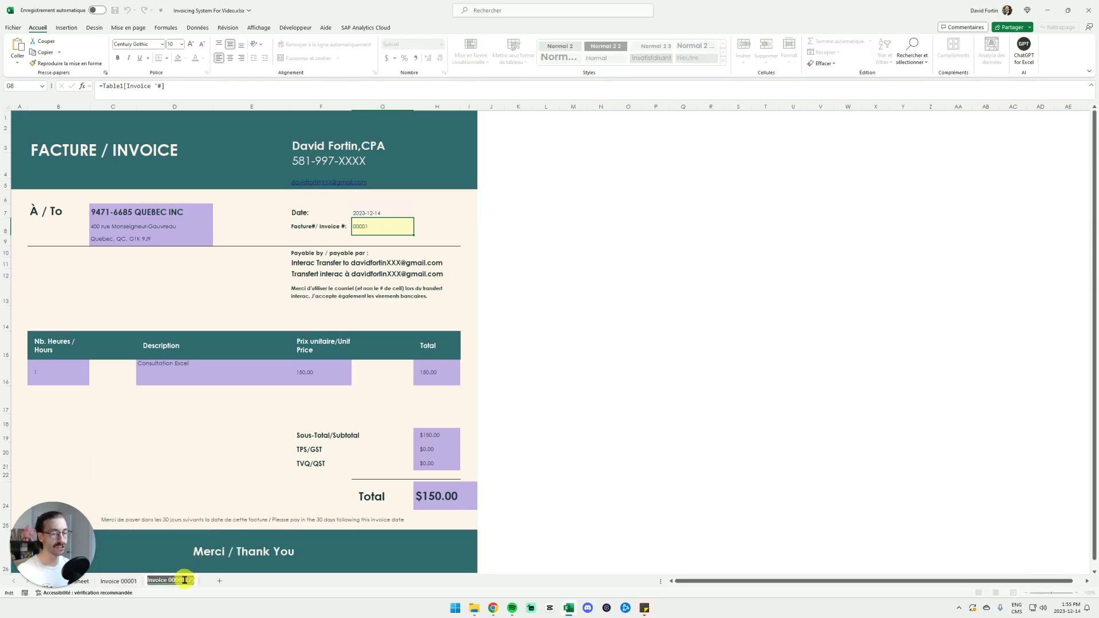
- Name the copied sheet Invoice 00002 and replace its G8 invoice number formula with =2
type("Invoice 00002")
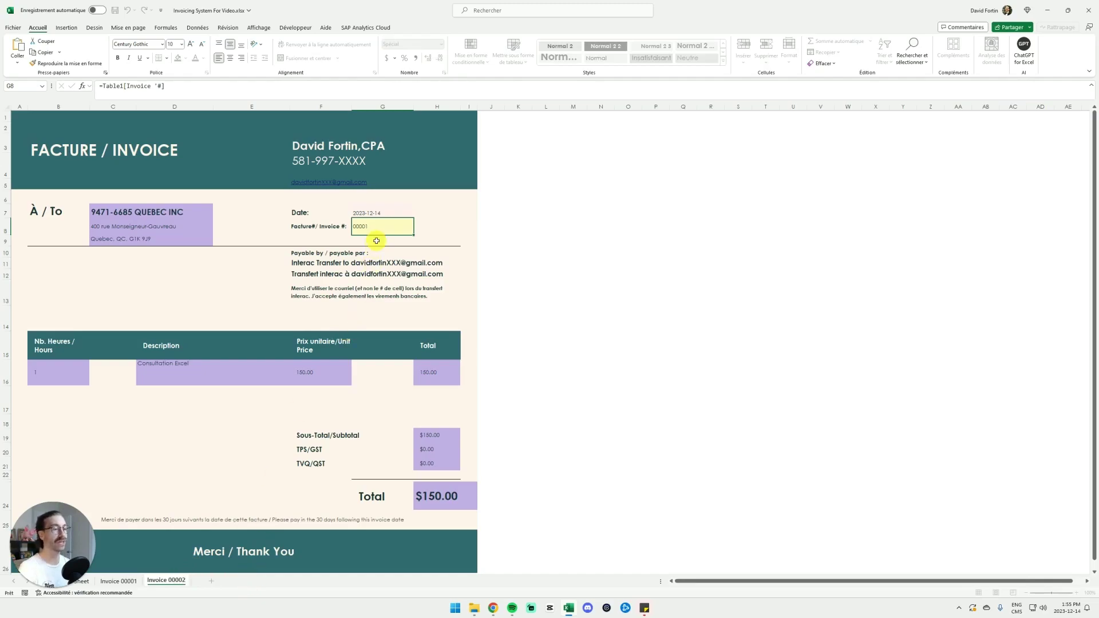
left_click(395, 232)
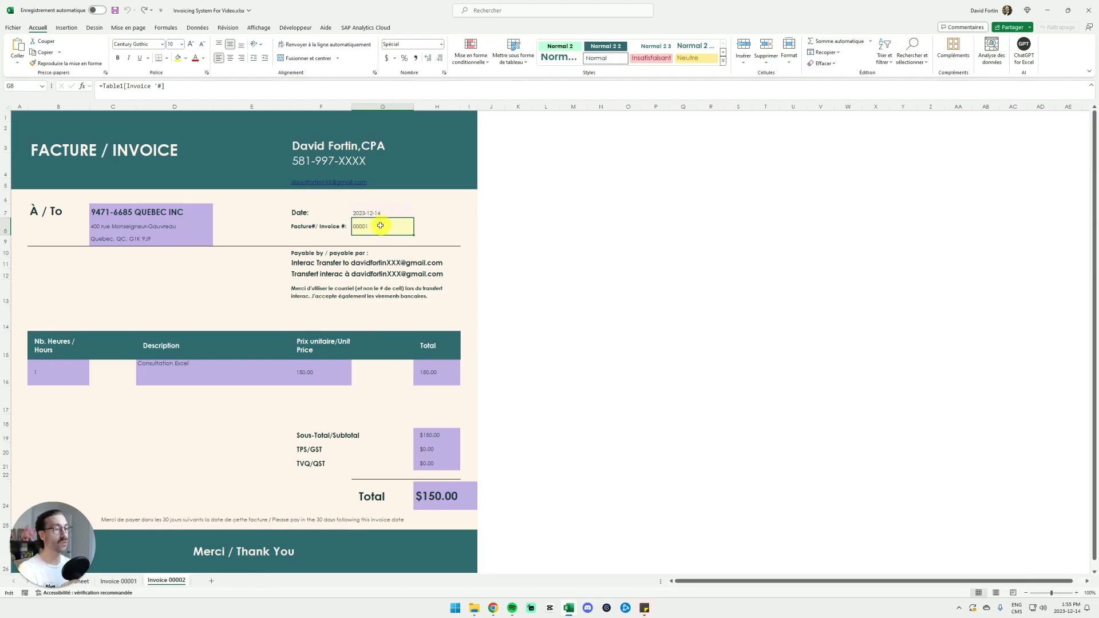
double_click(397, 226)
key("Escape")
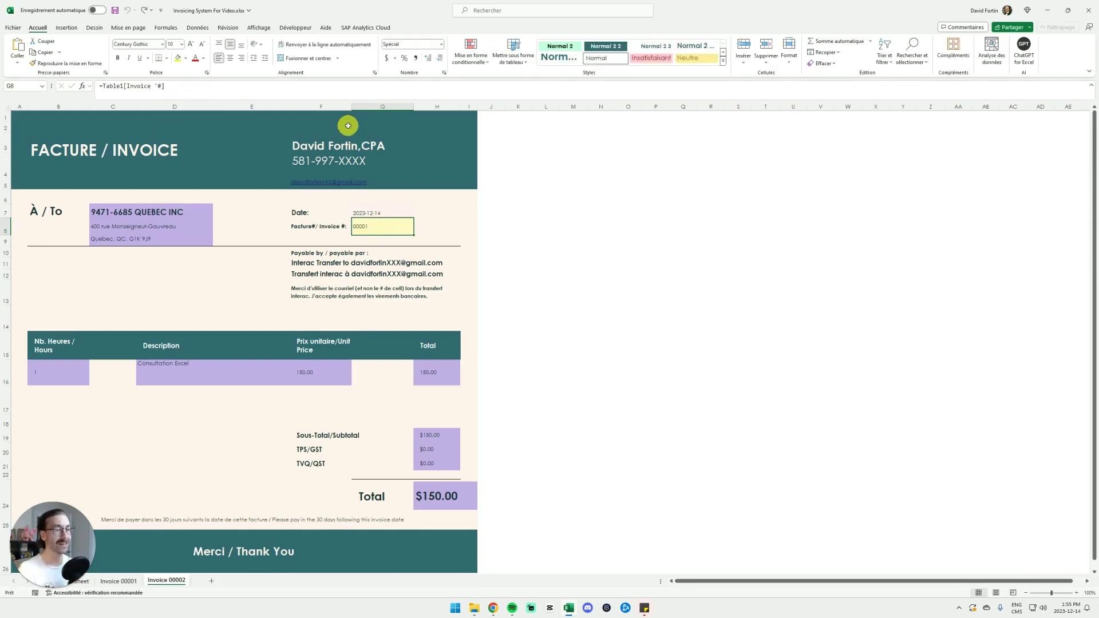
type("=")
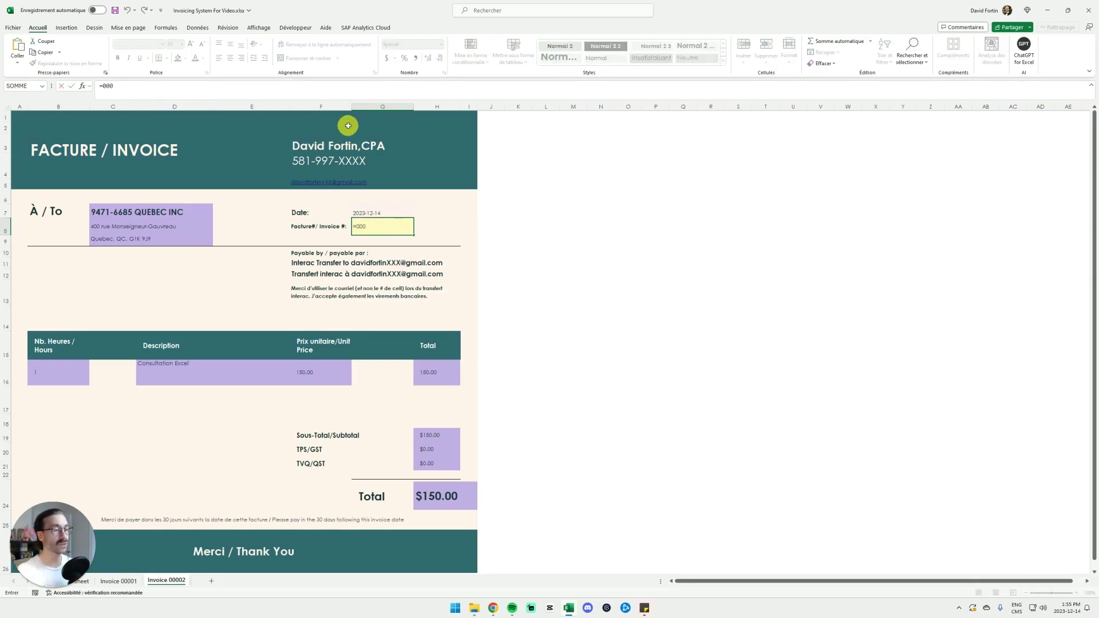
type("2")
key("ctrl+Return")
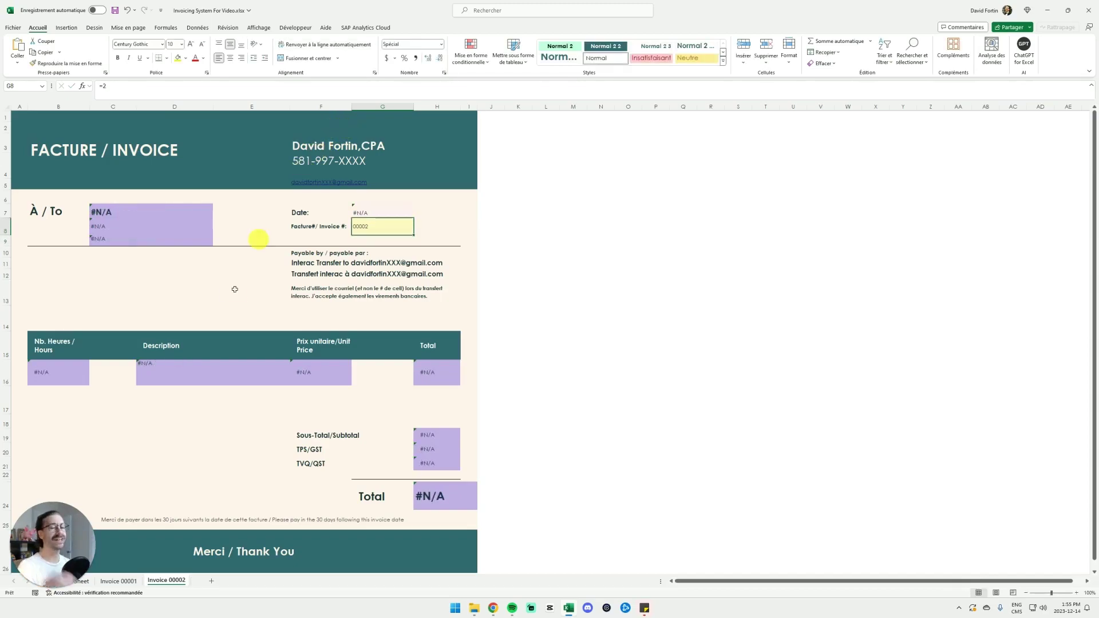
left_click(77, 554)
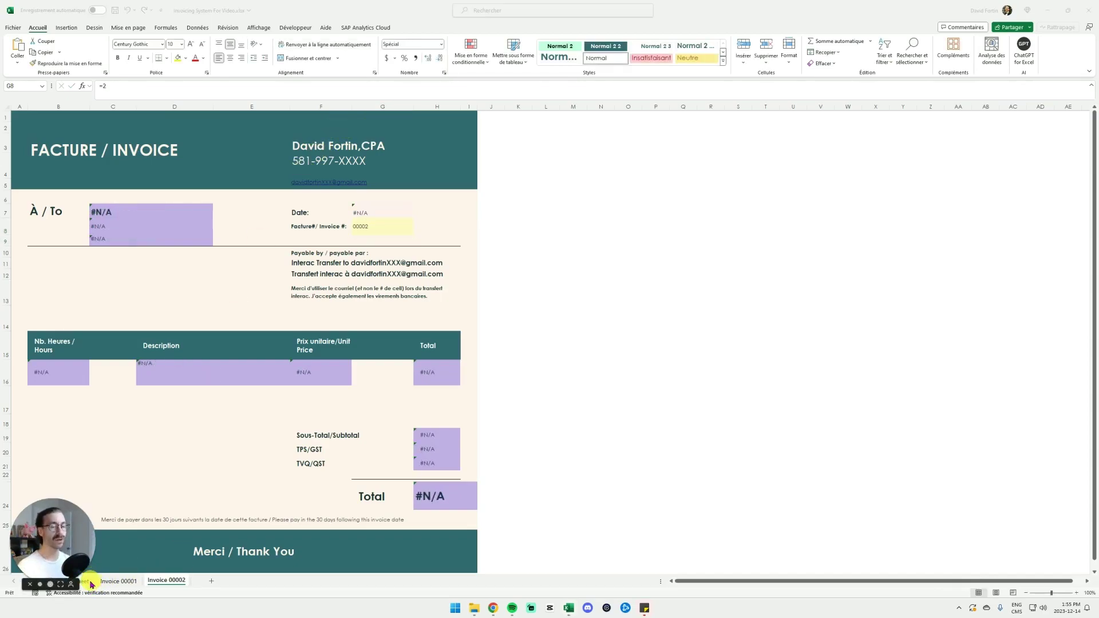
- Enter invoice number 00002 in the first empty row of the Master Sheet table
left_click_drag(77, 555, 1061, 548)
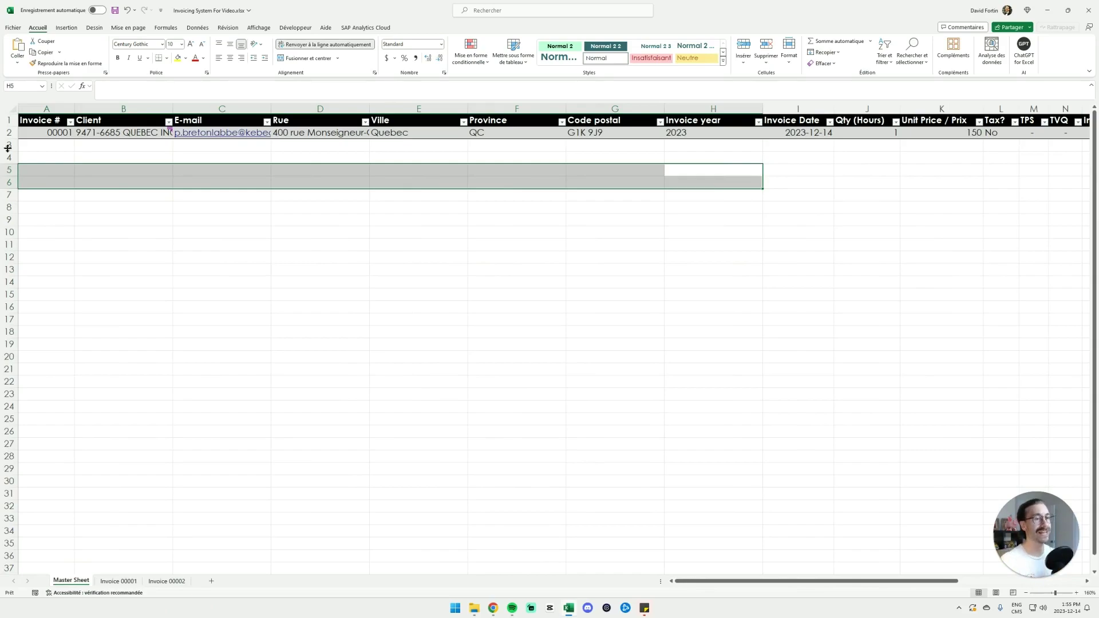
scroll(130, 148, "up", 1, "ctrl")
scroll(130, 147, "up", 1, "ctrl")
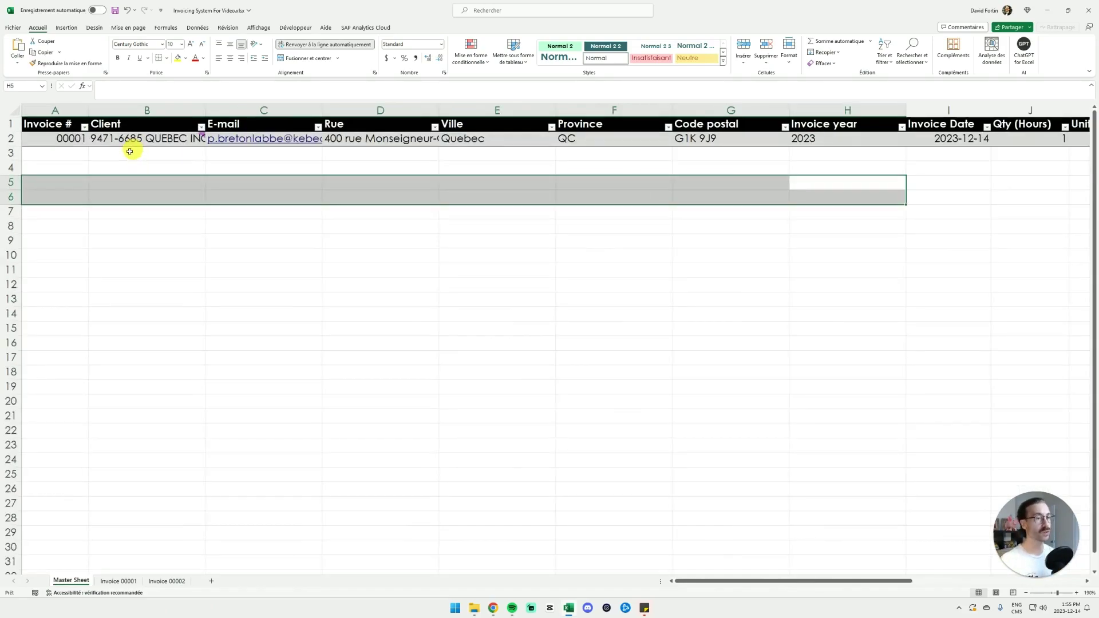
left_click(79, 152)
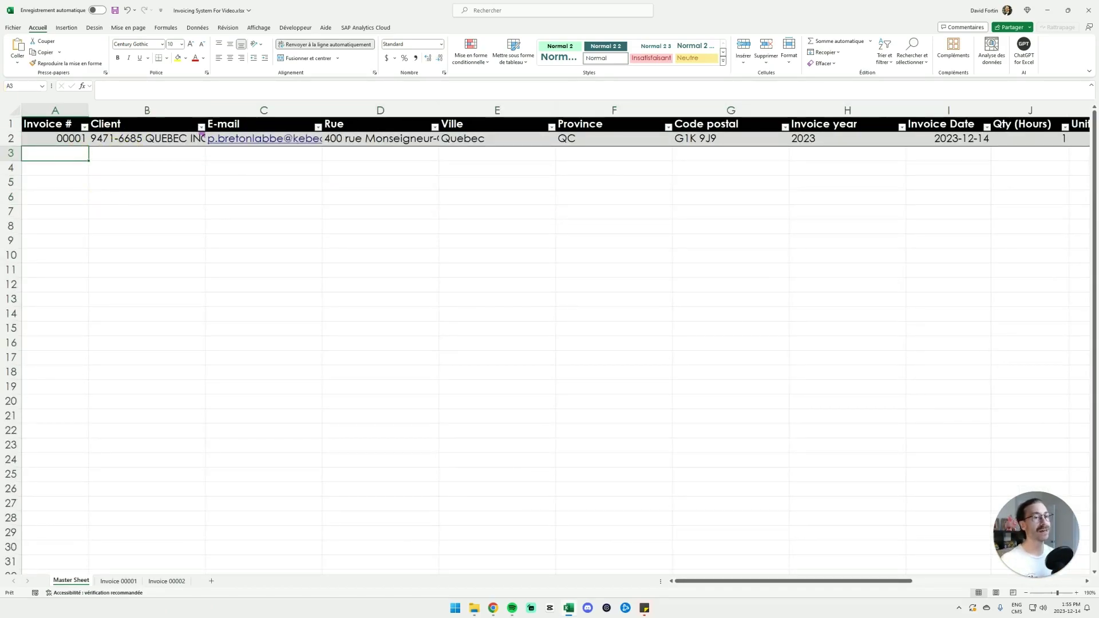
mouse_move(129, 138)
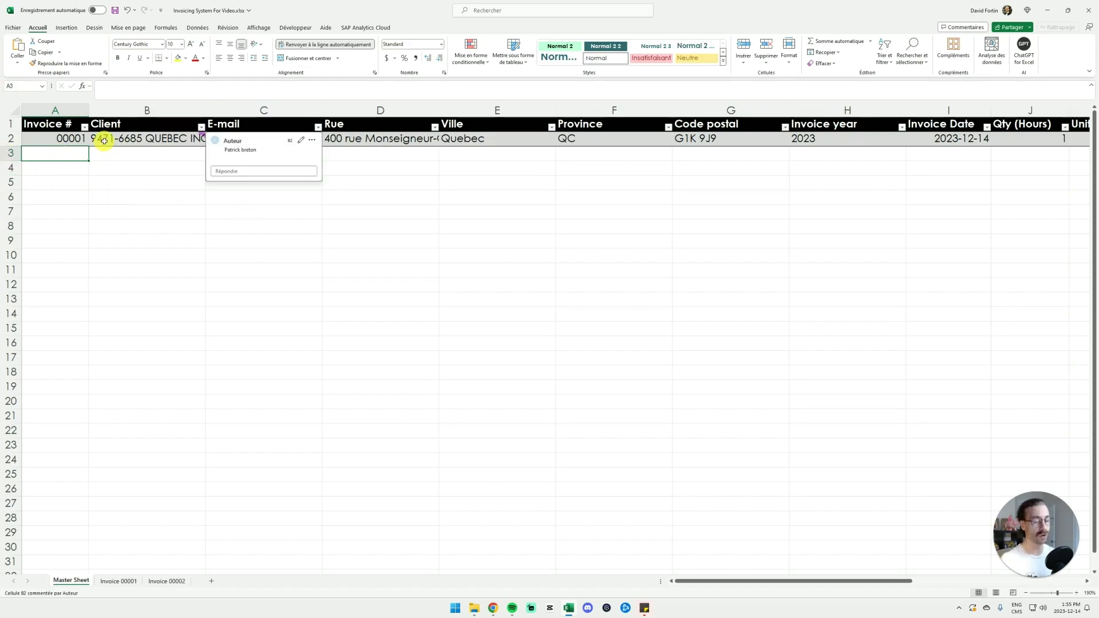
type("00002")
key("Return")
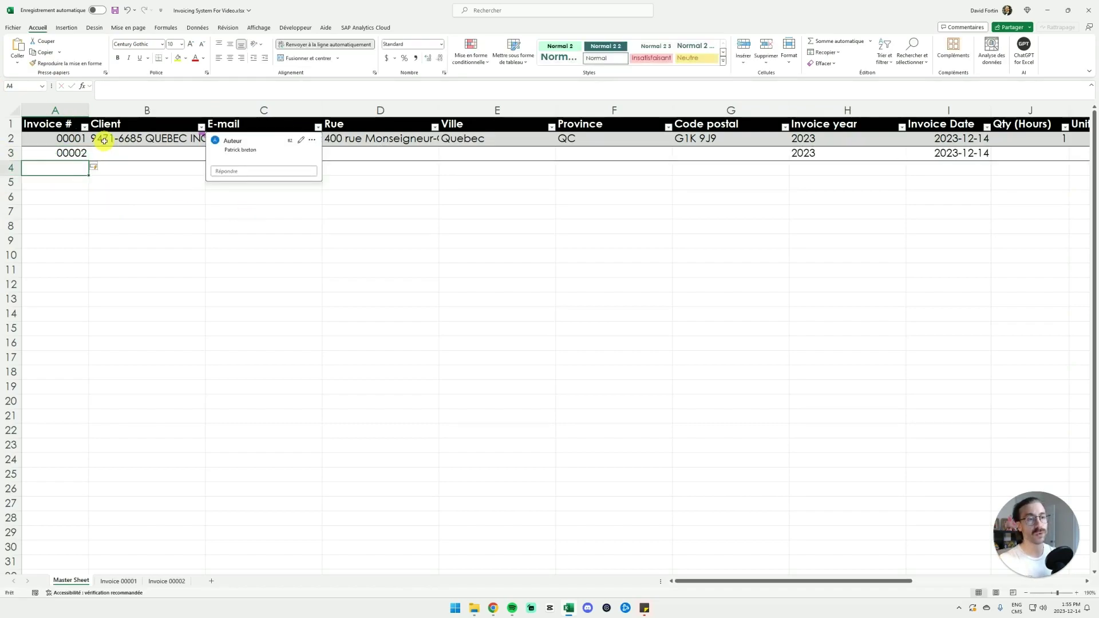
- Fill in client Rouge Pomme with e-mail, street address, city Quebec, province QC and postal code
left_click(106, 153)
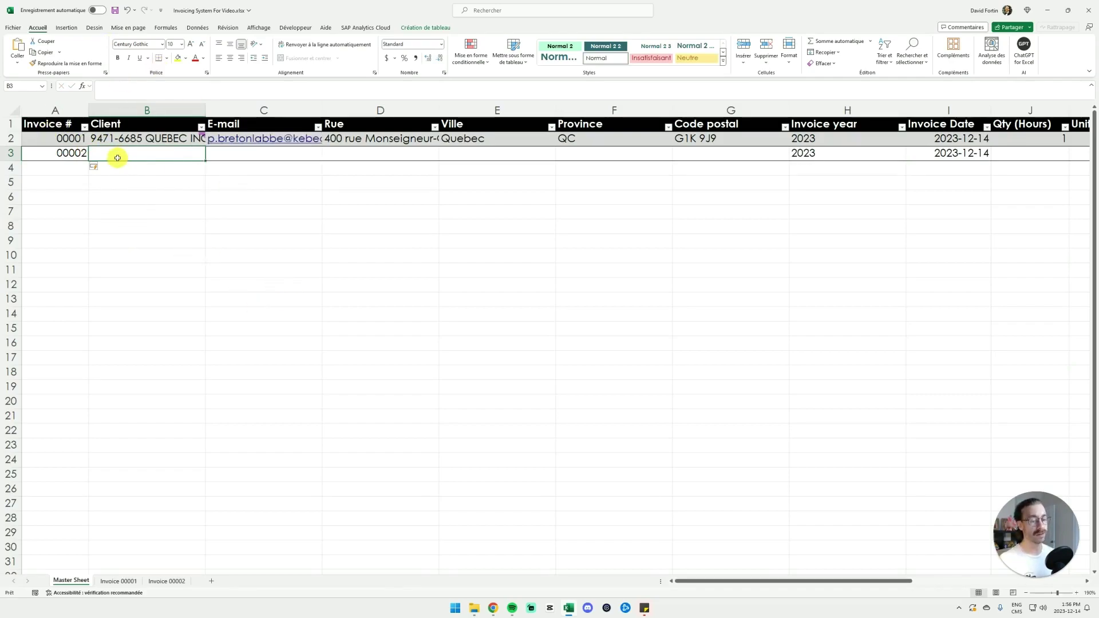
type("Rouge Po")
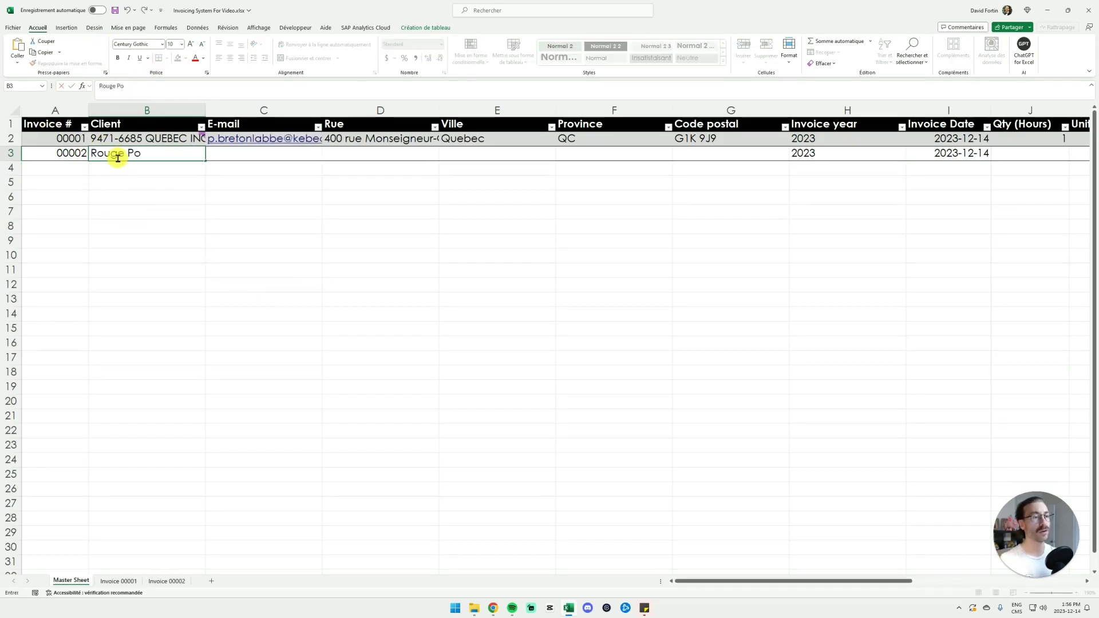
type("mme")
key("Tab")
type("ro")
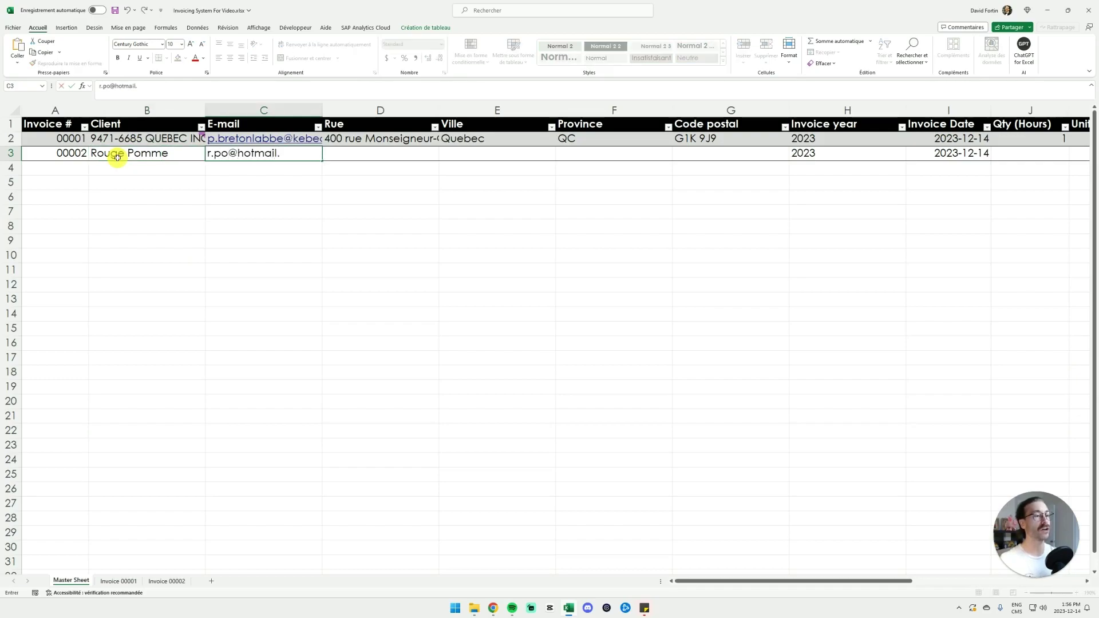
type("com")
key("Tab")
type("34")
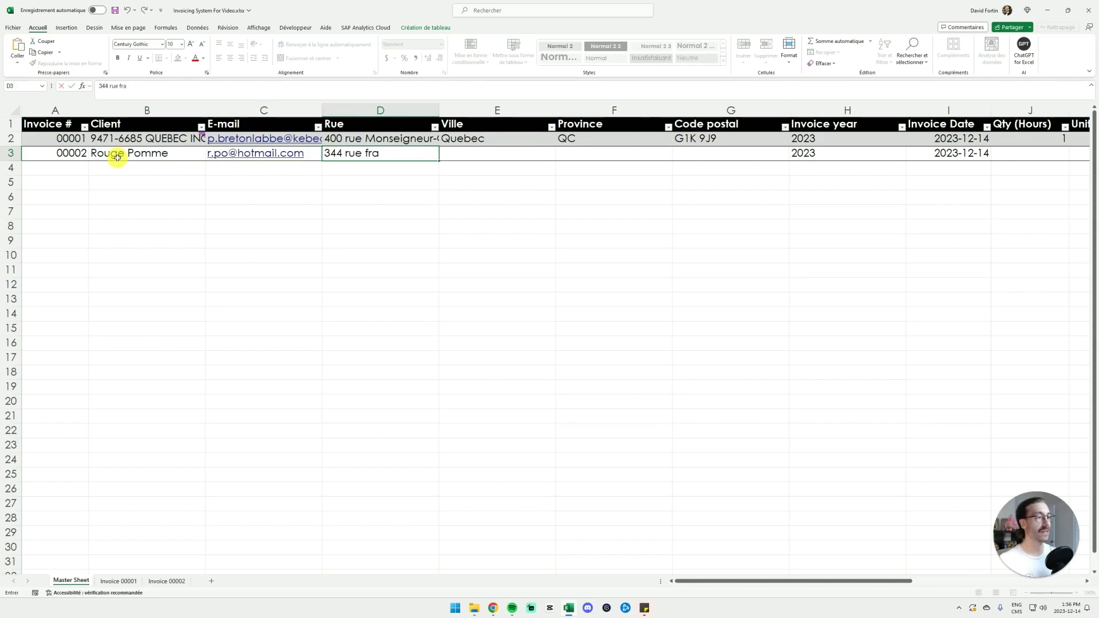
type("ser")
key("Tab")
type("quebec")
key("Tab")
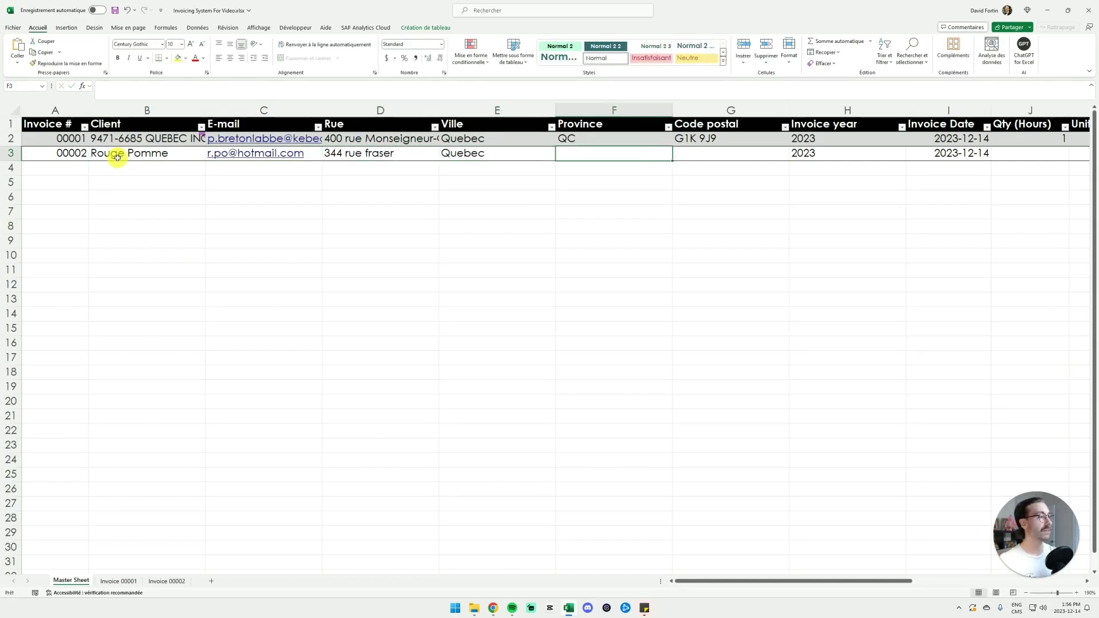
type("QC")
key("Tab")
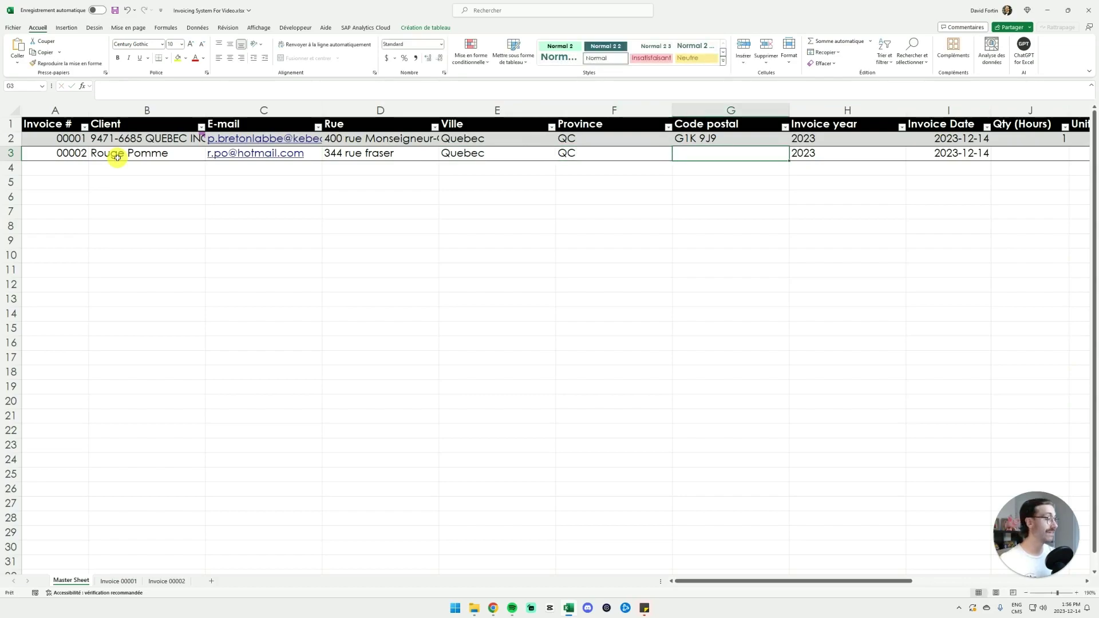
type("G1")
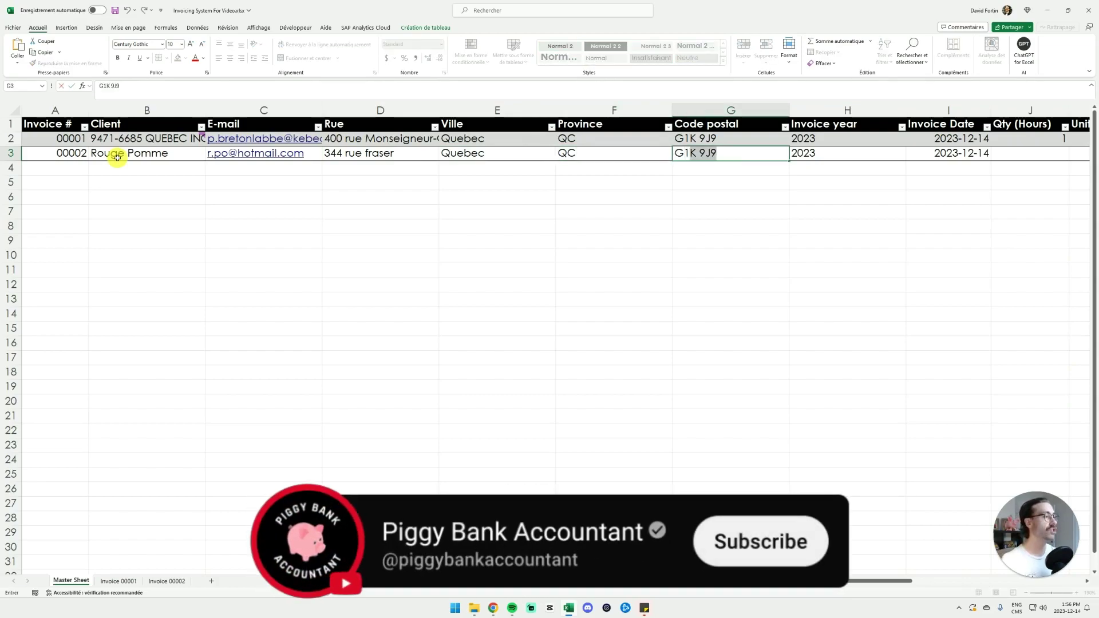
type("R 1B2")
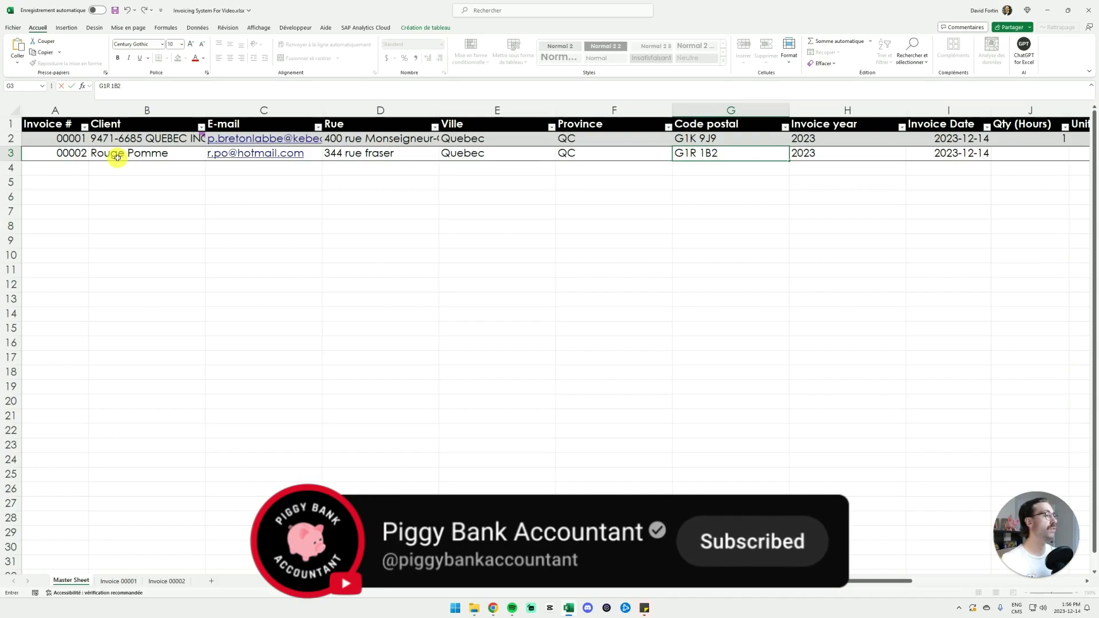
key("Tab")
key("Tab")
- Set row 3's invoice date to 2023-12-24 by editing the day in =DATE(2023,12,24)
left_click(822, 150)
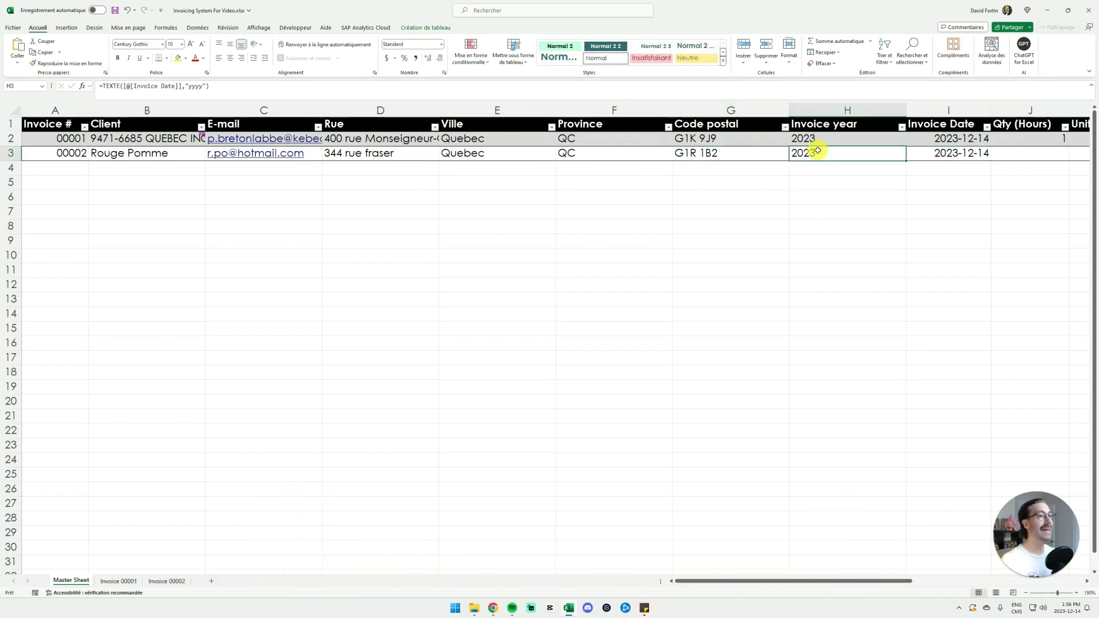
key("Right")
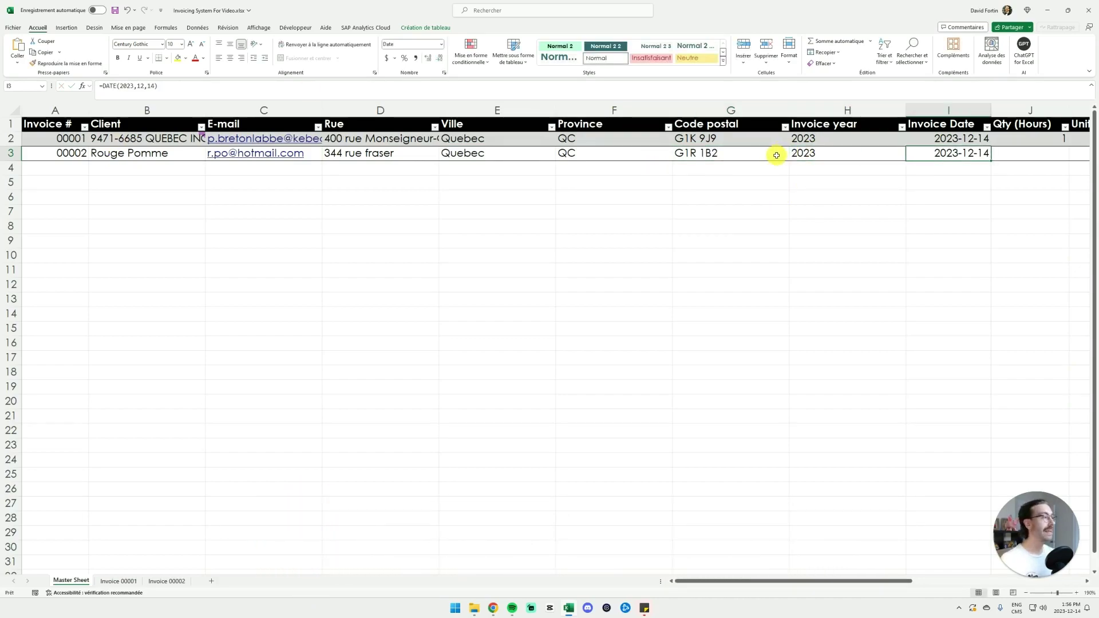
left_click(141, 86)
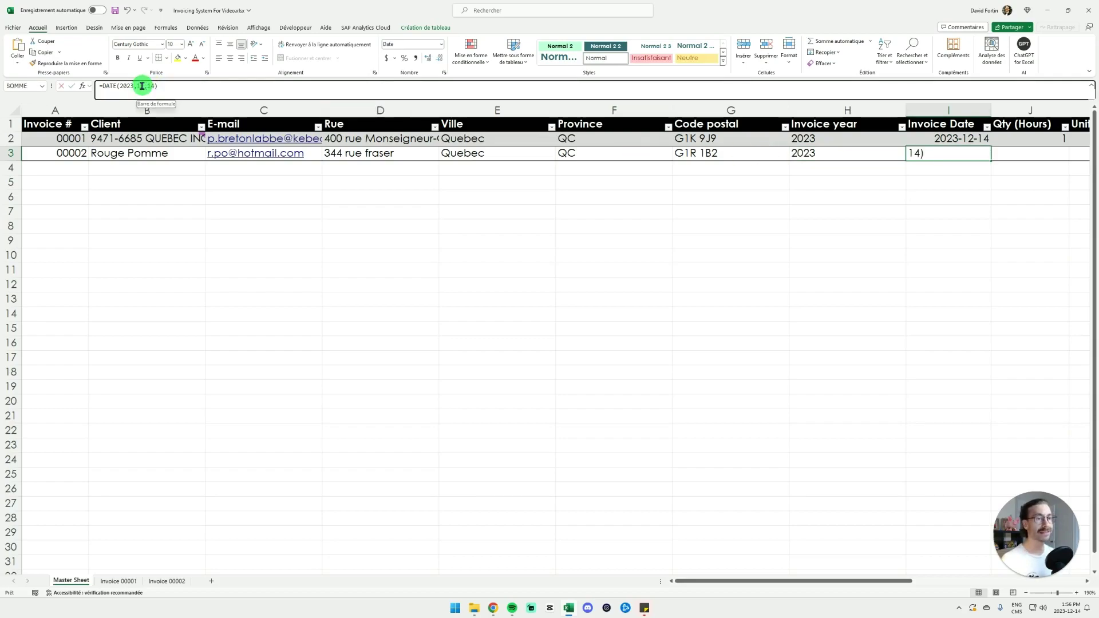
double_click(151, 86)
type("24")
key("ctrl+Return")
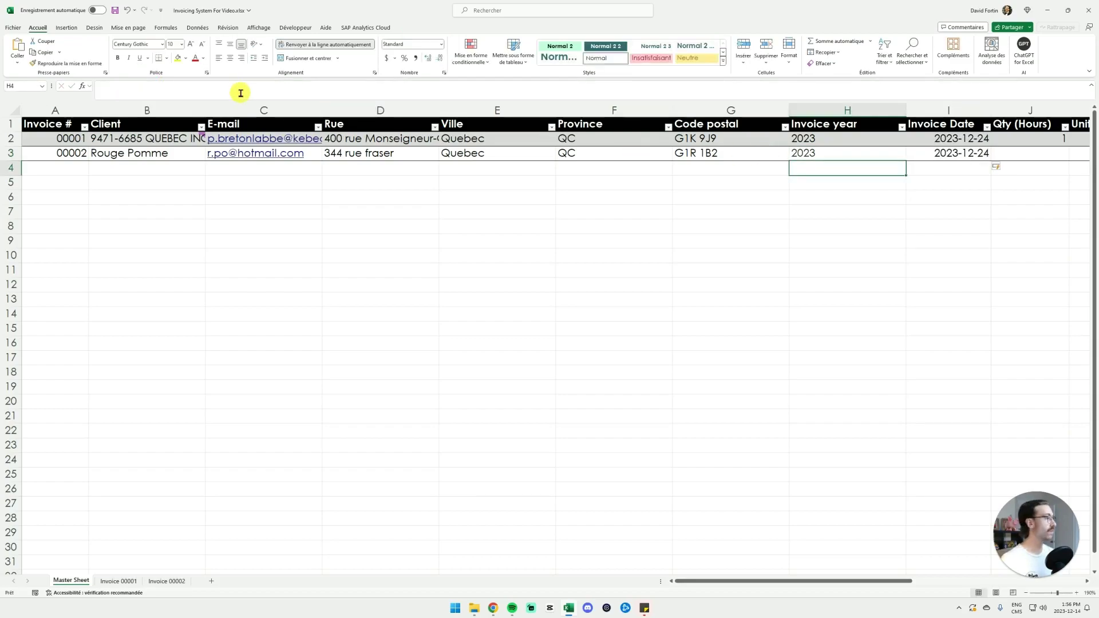
- Enter 5 hours at unit price 500 and mark the invoice taxable Yes
key("Right")
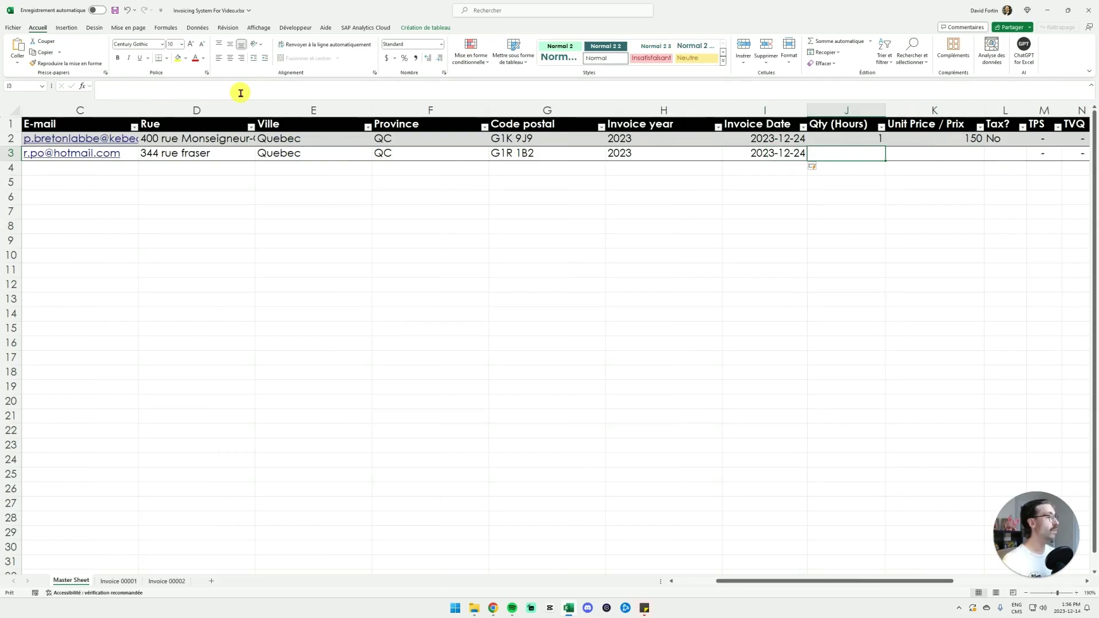
type("5")
key("Tab")
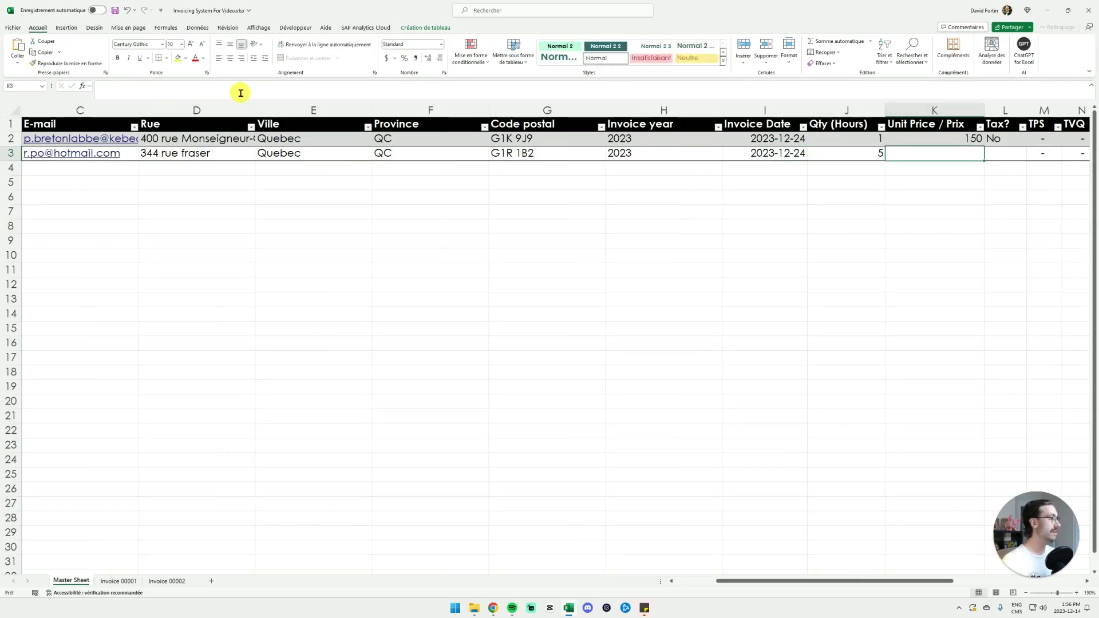
type("500")
key("Return")
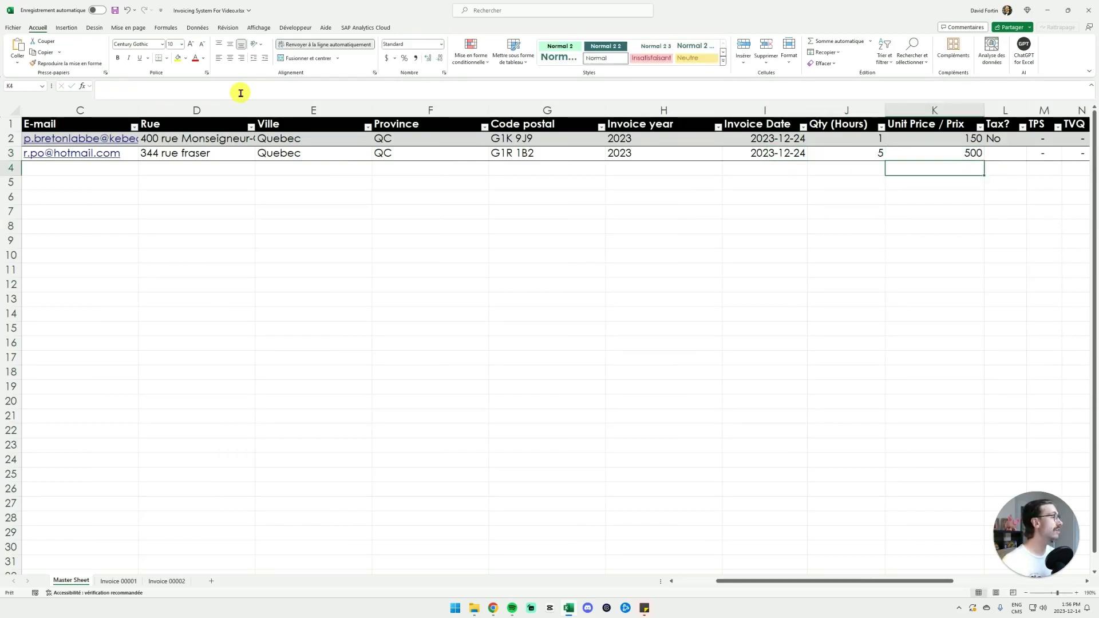
key("Up")
key("Right")
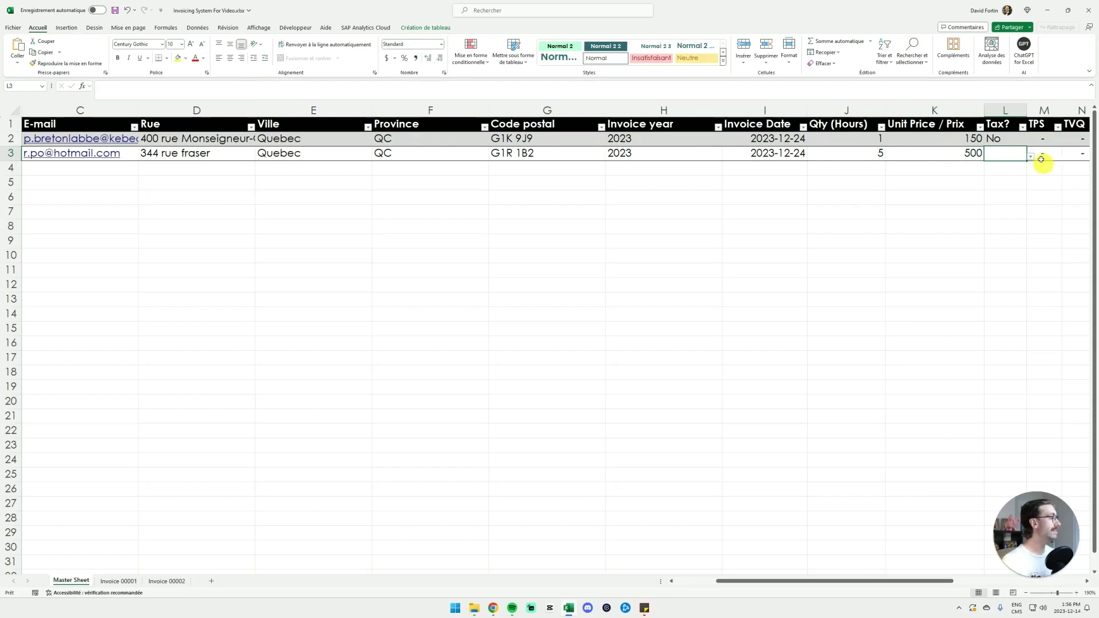
left_click(1031, 155)
left_click(1004, 165)
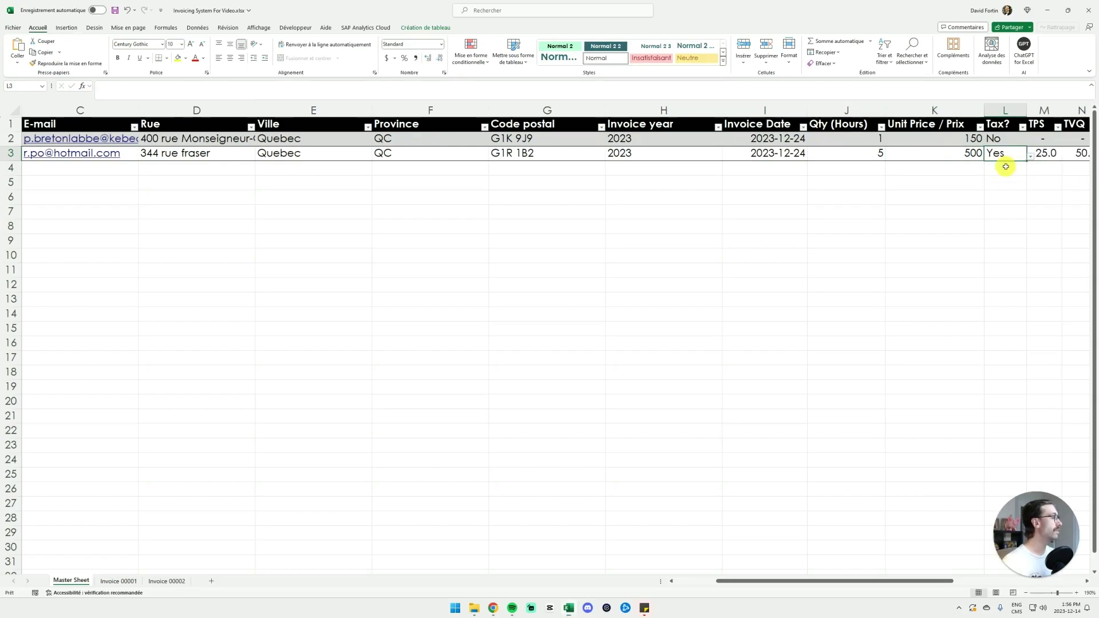
left_click(1049, 170)
key("Tab")
key("Tab")
key("Tab")
key("Tab")
- Inspect the TPS, TVQ and Invoice Total formulas for row 3 without changing them
left_click(464, 153)
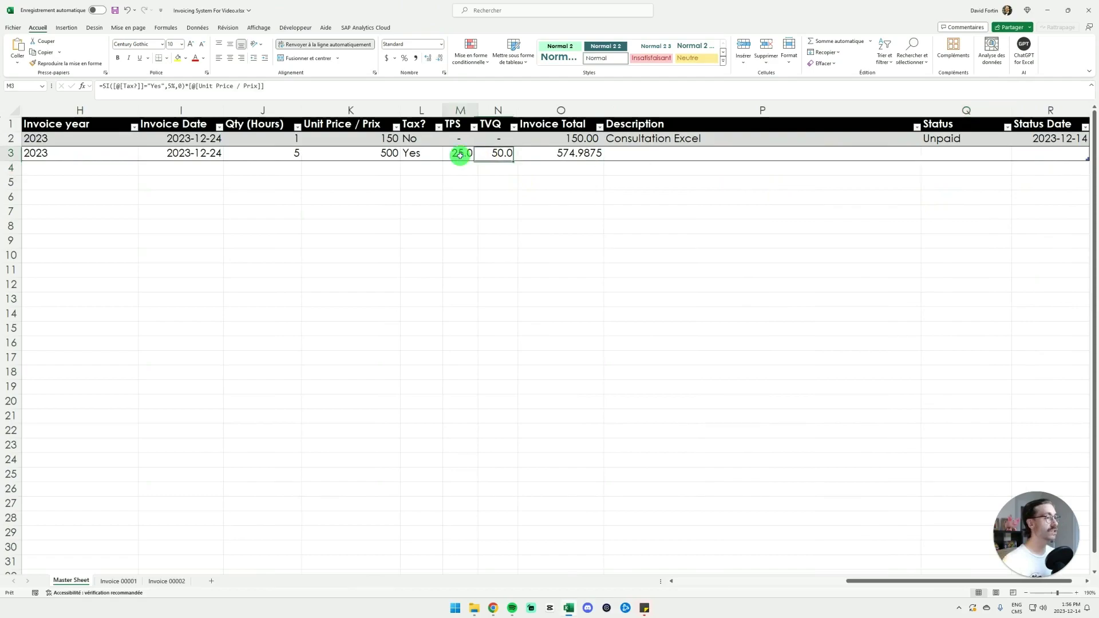
left_click(167, 87)
key("Escape")
left_click(506, 153)
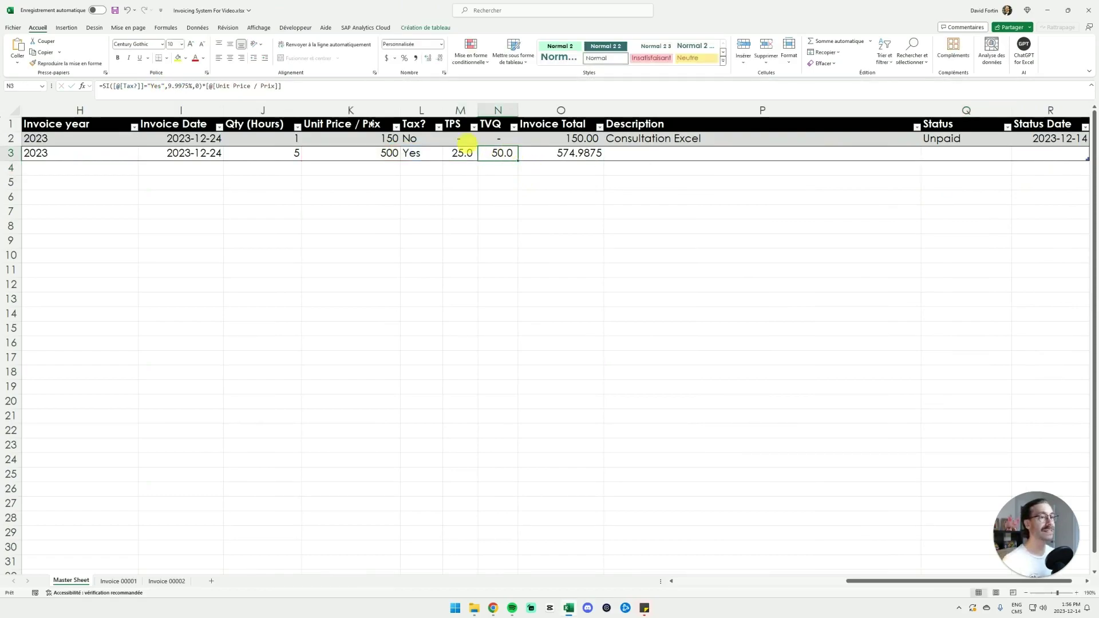
left_click(169, 85)
key("Escape")
left_click(576, 158)
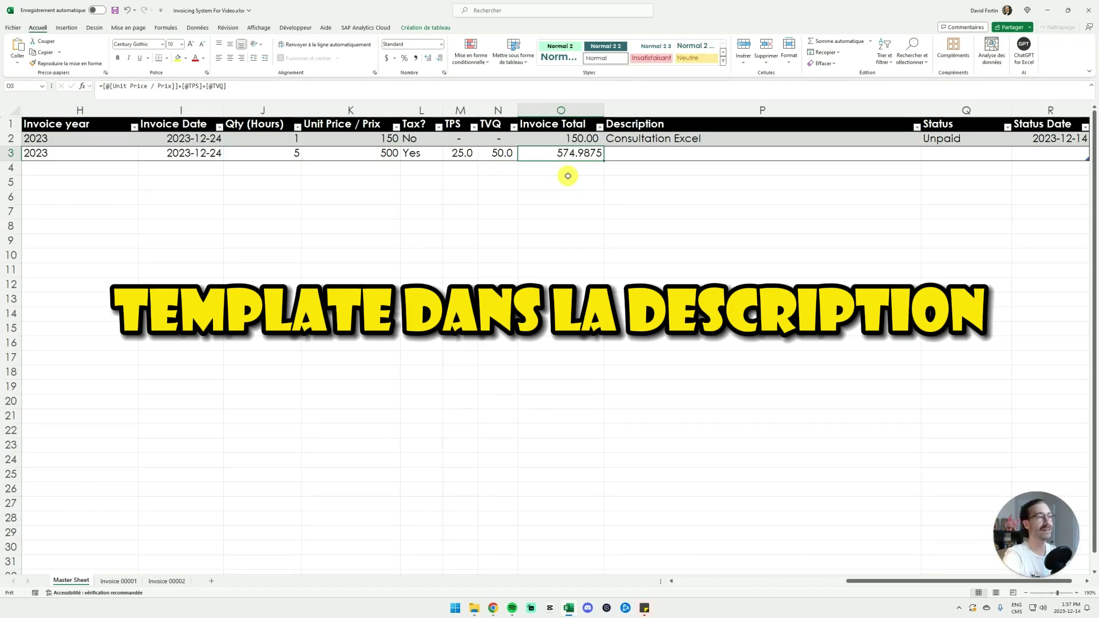
key("Tab")
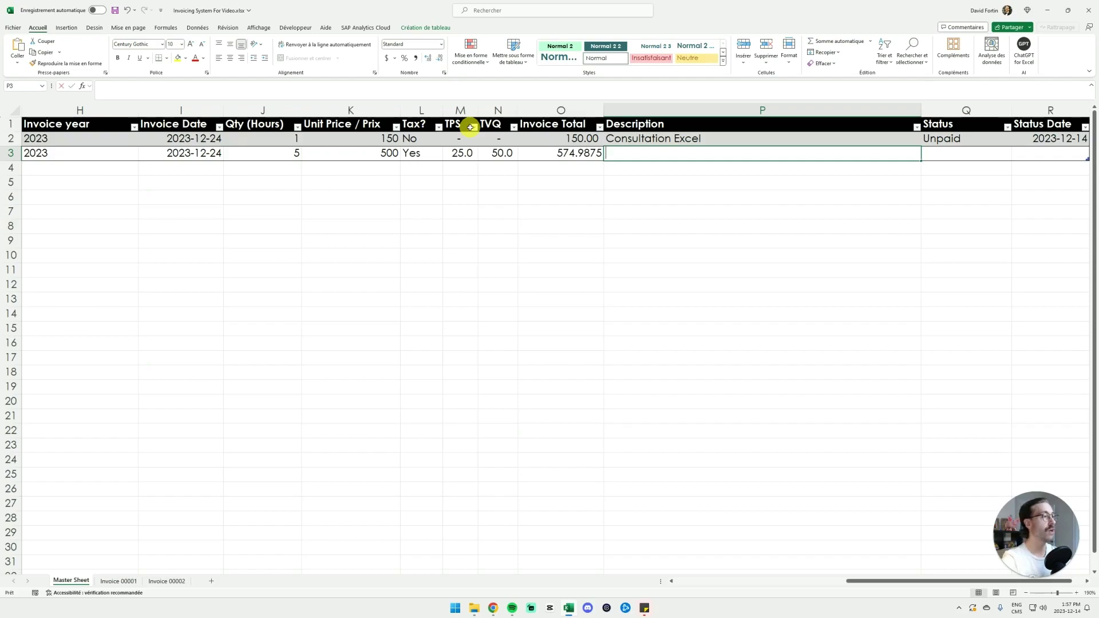
- Enter row 3's description and undo the accidentally added table row 4
type("Petit video sur al facturatio")
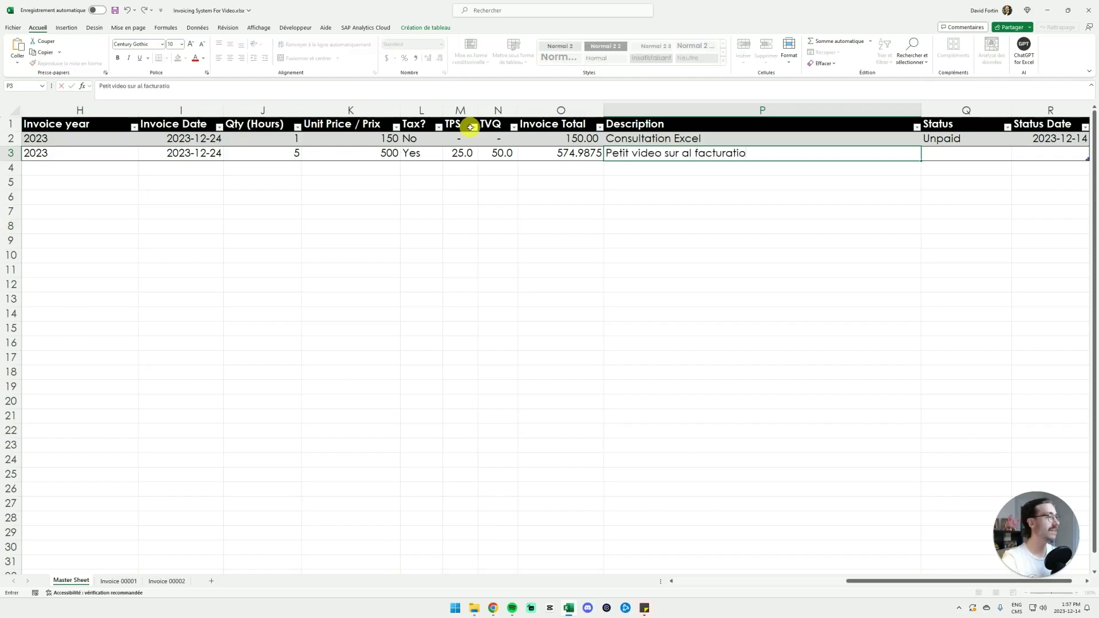
type("n")
key("Tab")
key("Tab")
key("Tab")
key("Tab")
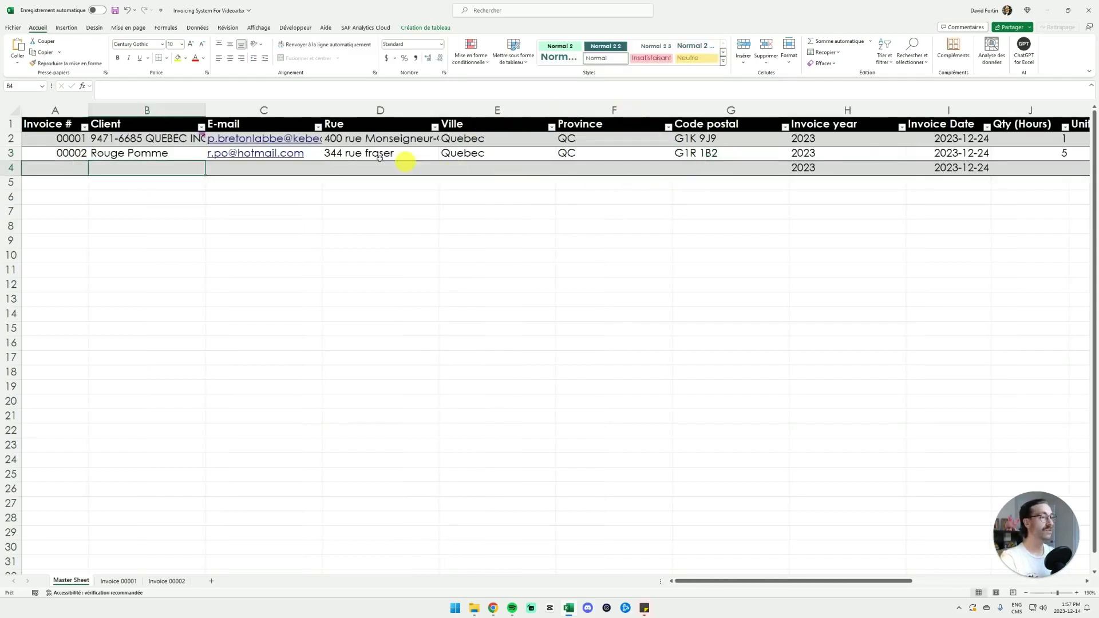
left_click(356, 153)
key("Right")
key("Right")
key("Right")
key("Right")
key("Right")
key("Right")
key("Right")
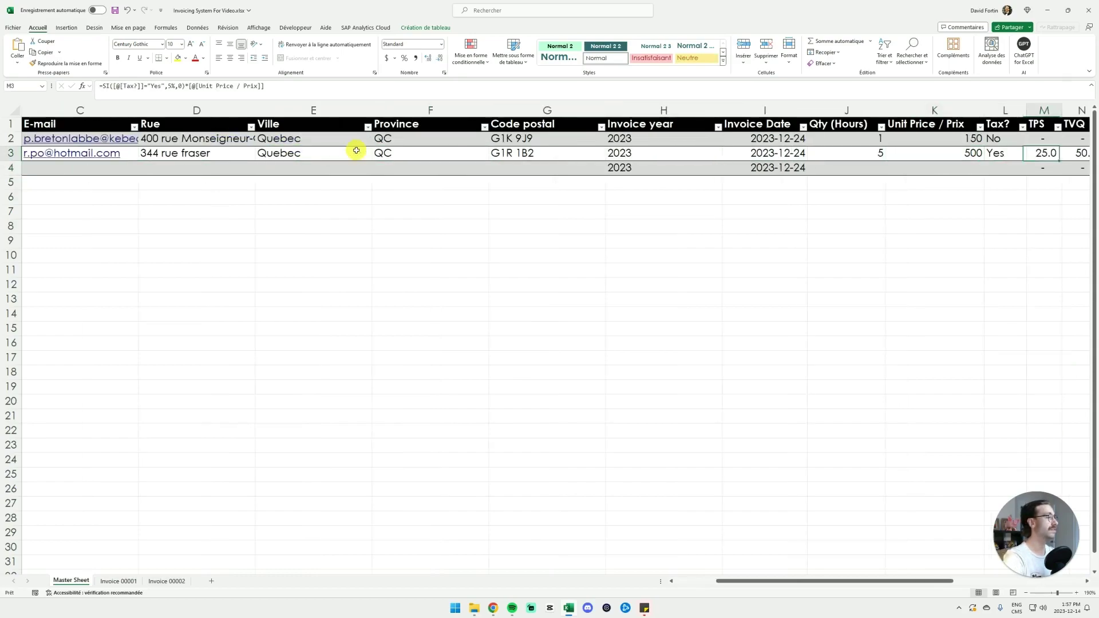
key("ctrl+z")
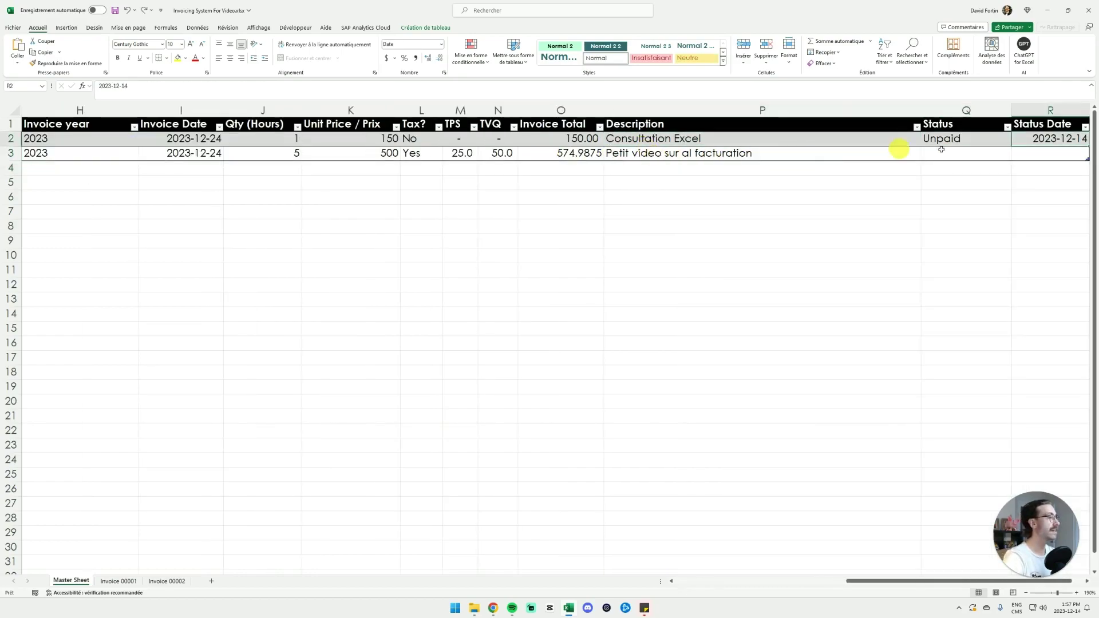
- Set row 3's status to Invoice not sent with status date 2023-12-14
left_click(941, 152)
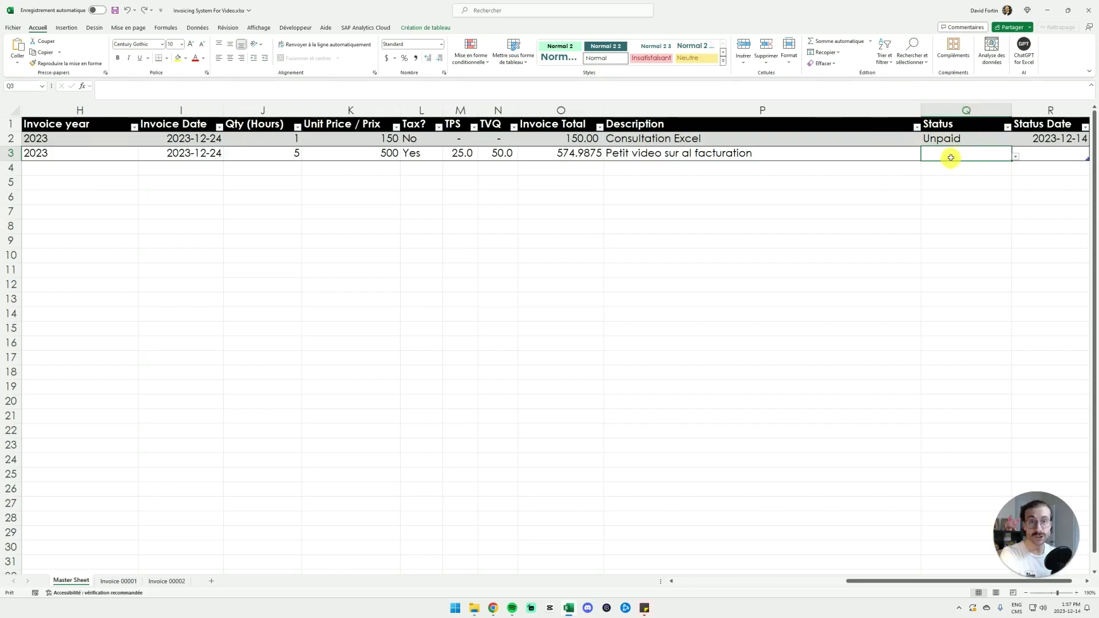
left_click(1015, 157)
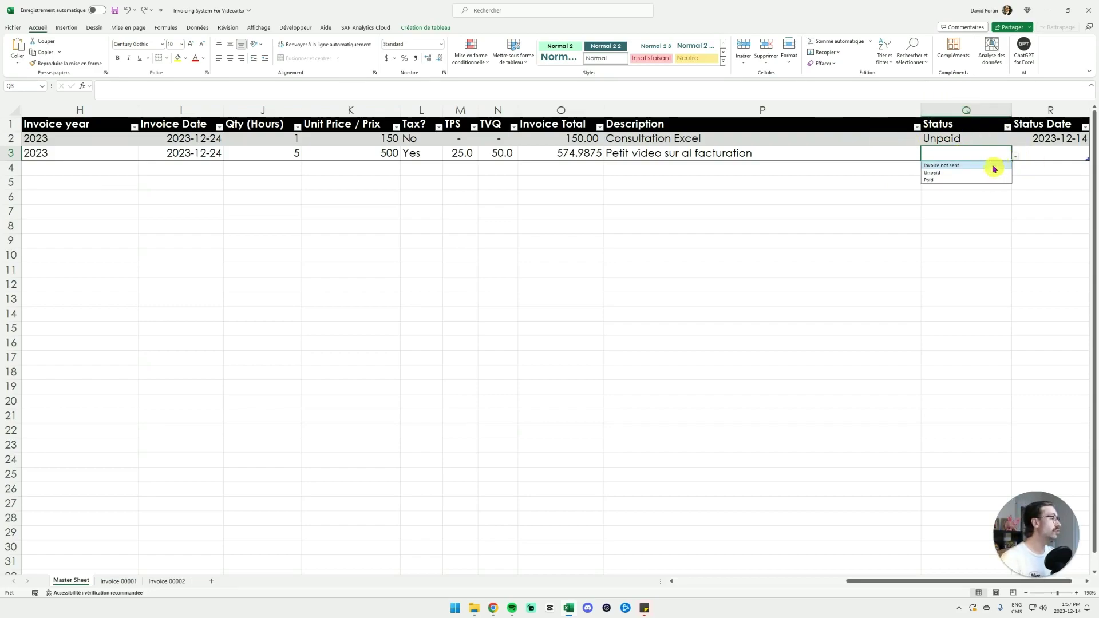
left_click(959, 167)
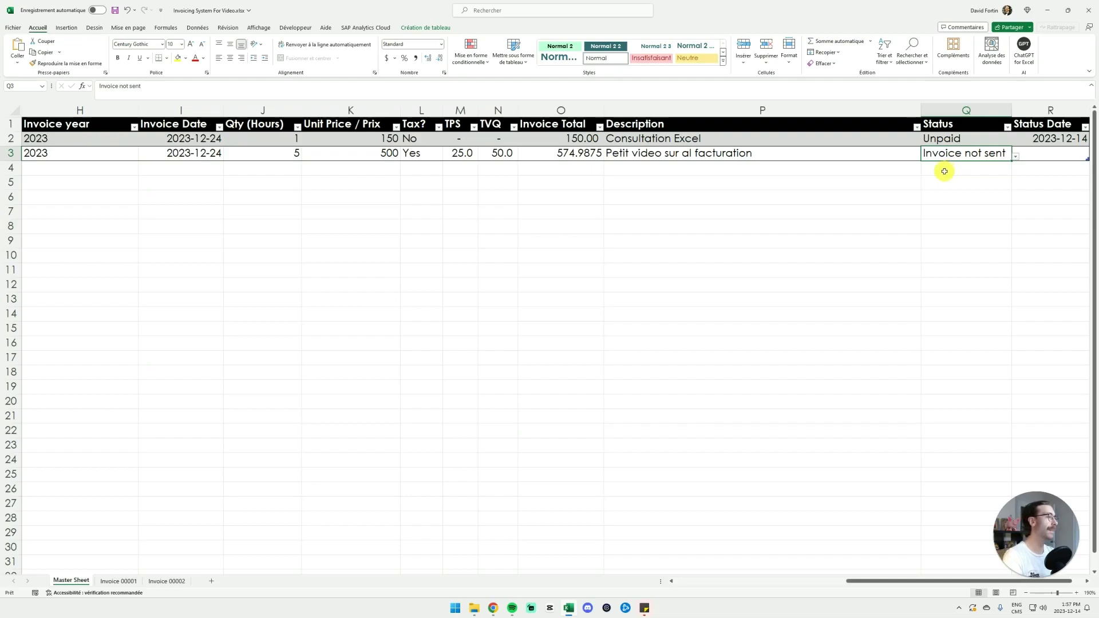
key("Tab")
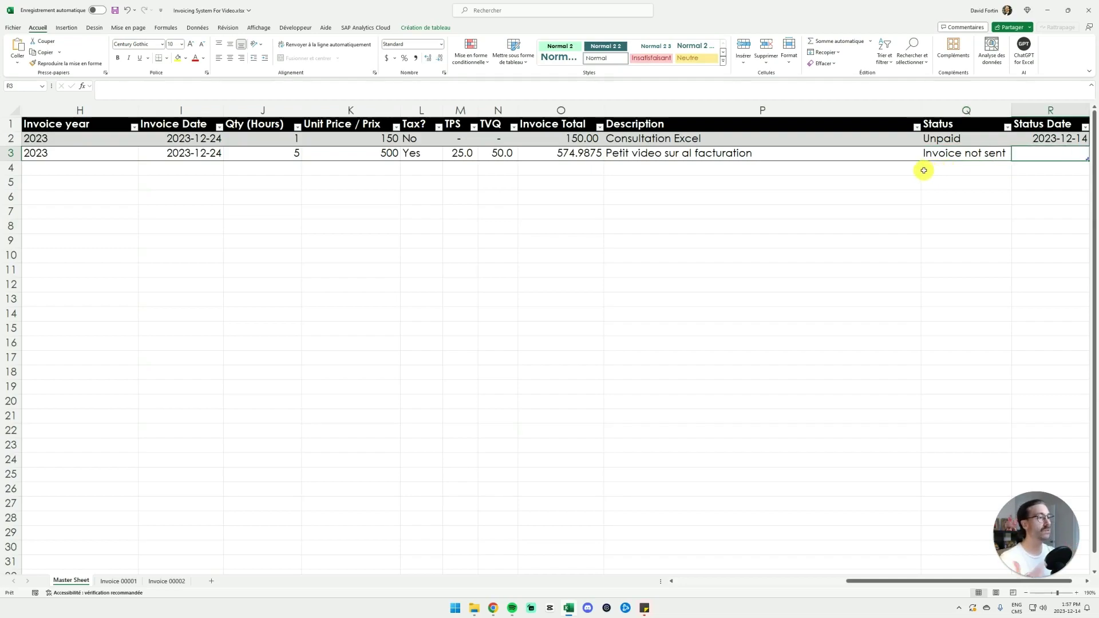
type("=date(")
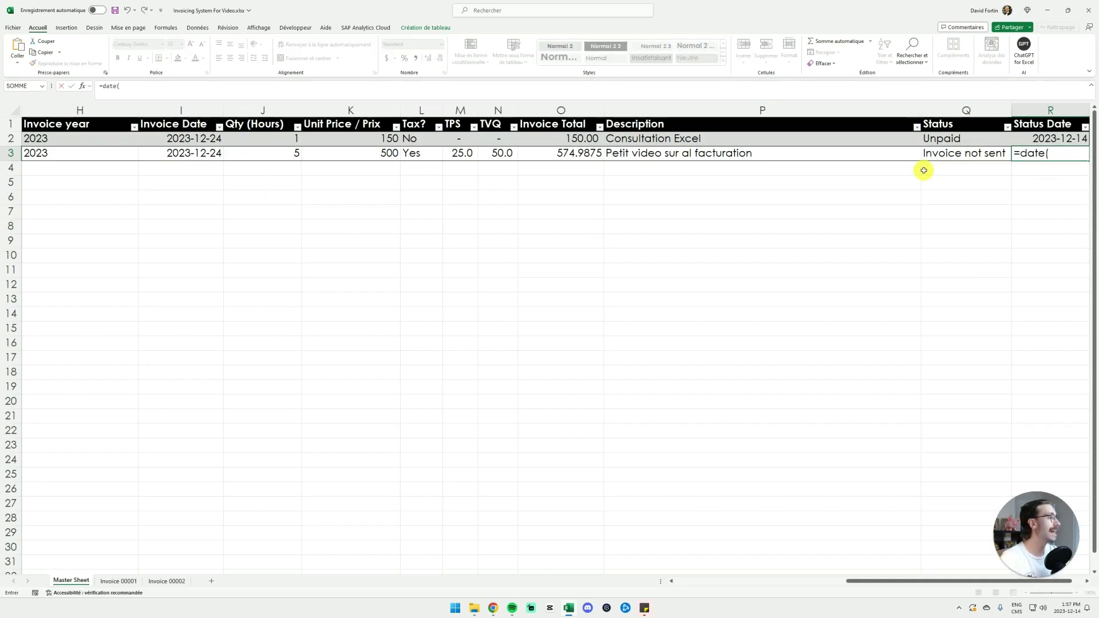
key("BackSpace")
key("BackSpace")
key("BackSpace")
key("BackSpace")
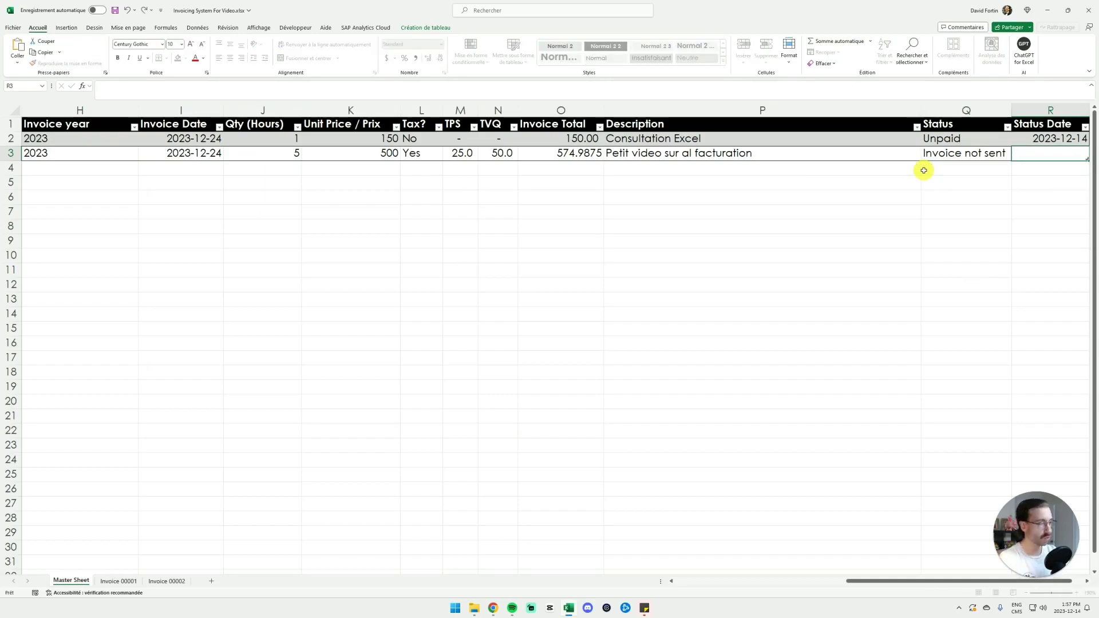
key("ctrl+semicolon")
key("Return")
key("Up")
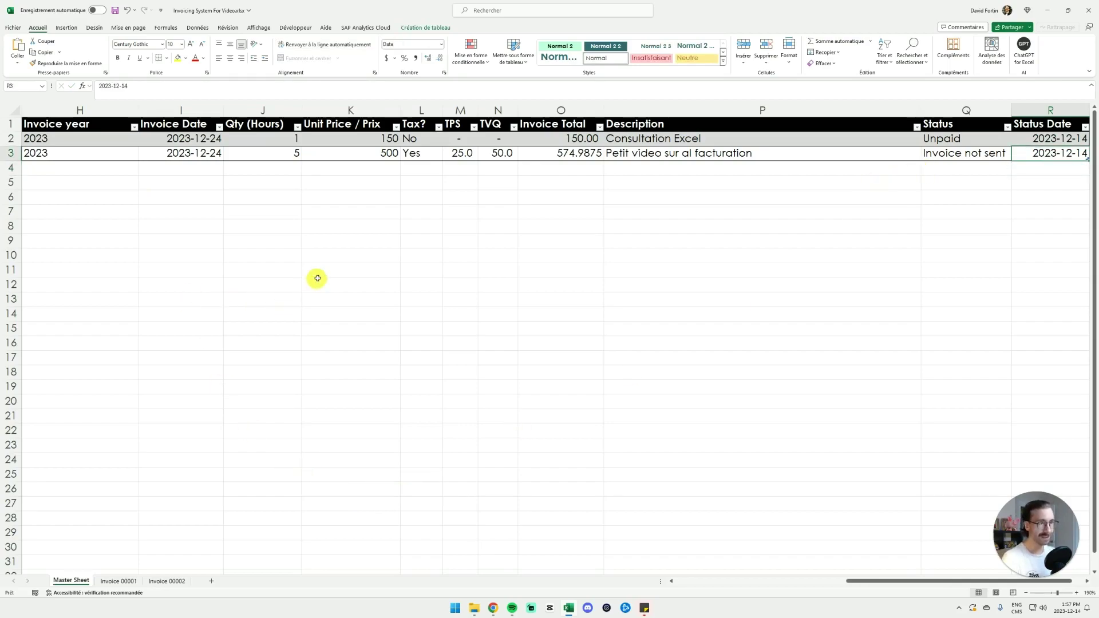
- Inspect the RECHERCHEX lookups in C7:C9, B16 and D16 on Invoice 00002, then go to the File menu
left_click(174, 581)
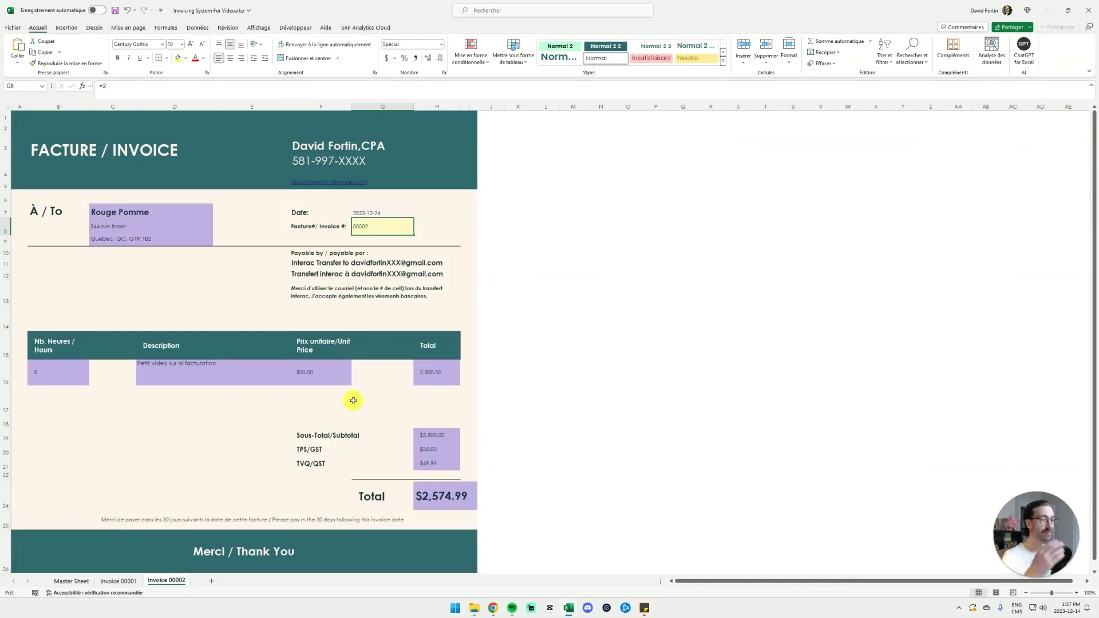
left_click_drag(123, 213, 132, 243)
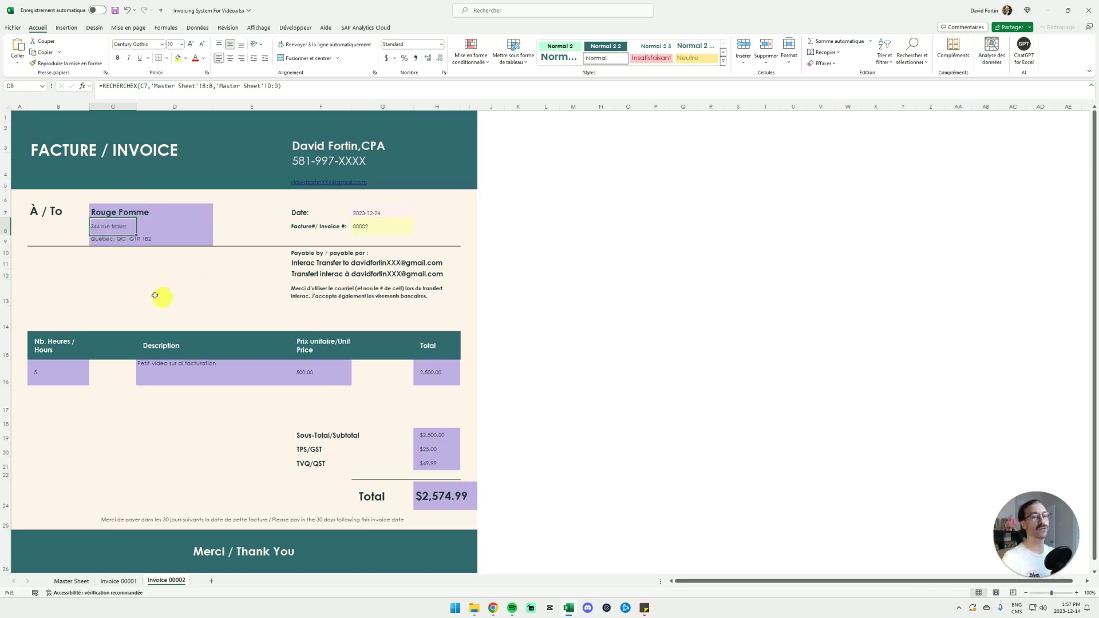
left_click(110, 244)
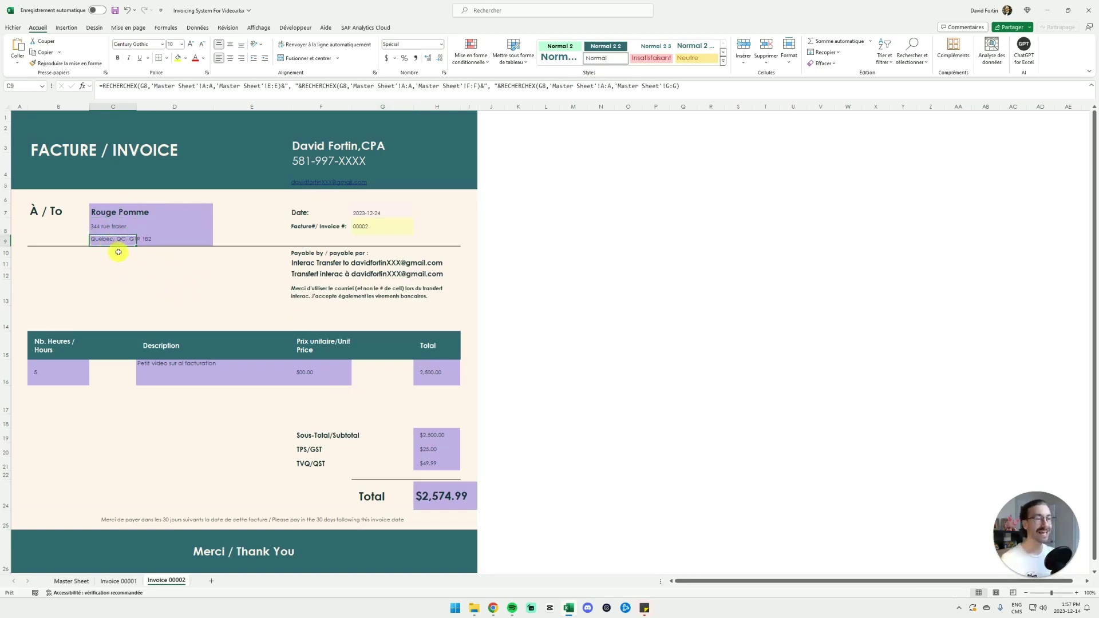
left_click(59, 371)
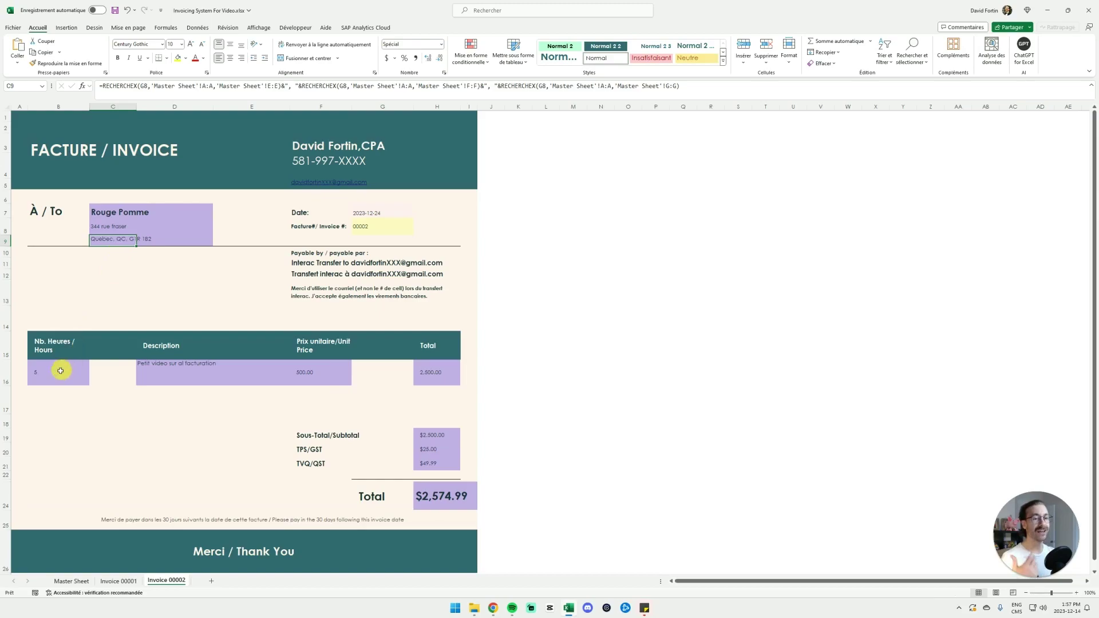
left_click(176, 371)
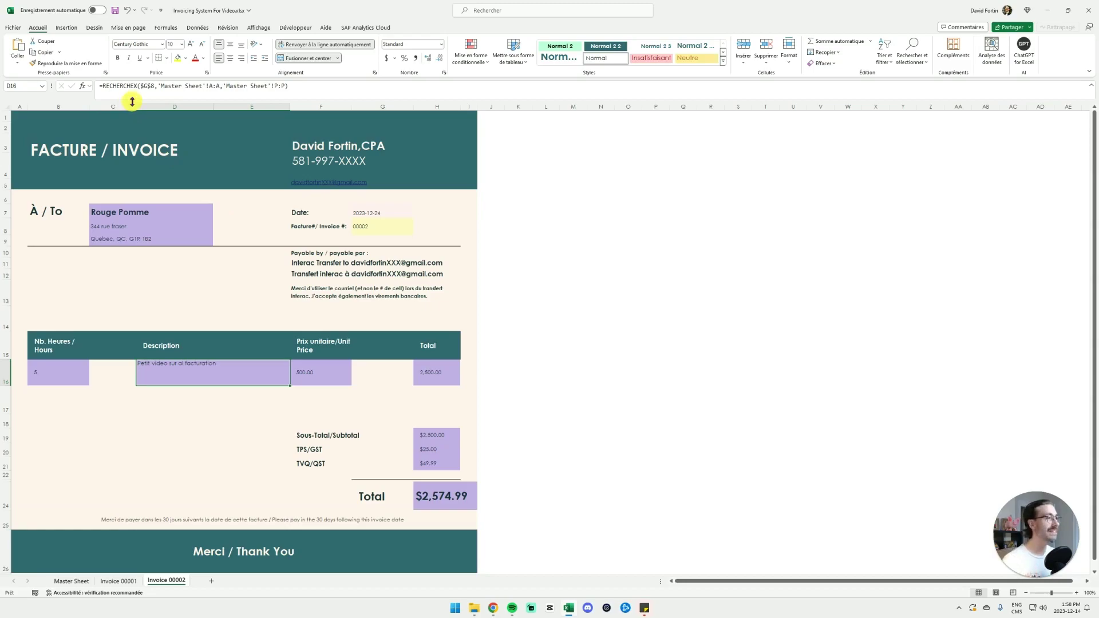
left_click(12, 27)
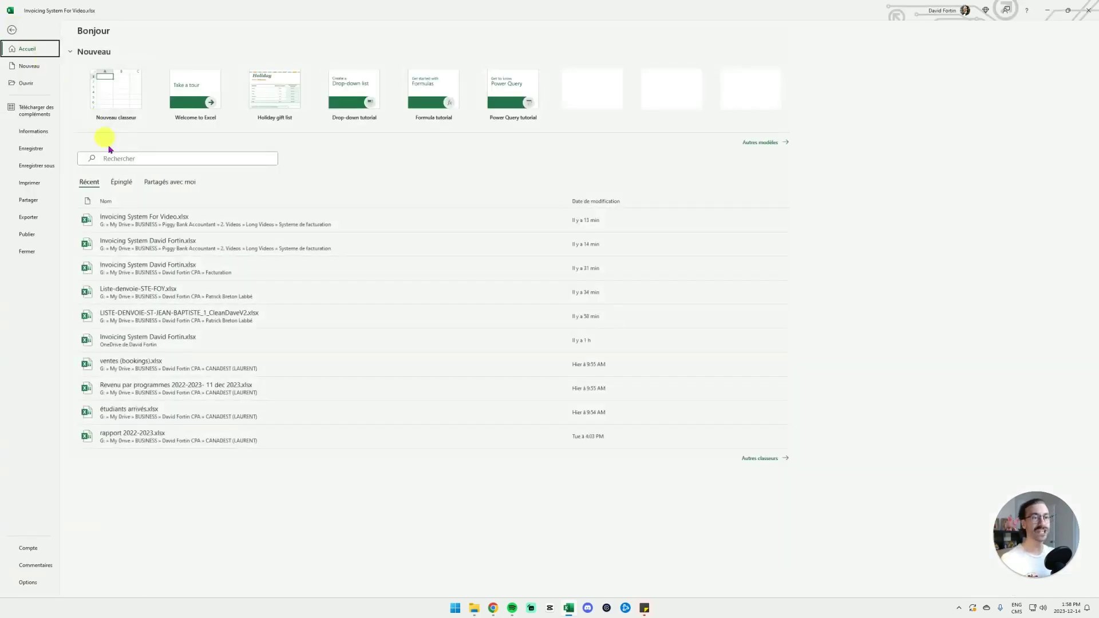
- View the Invoice 00002 print preview and go back to the worksheet
left_click(37, 182)
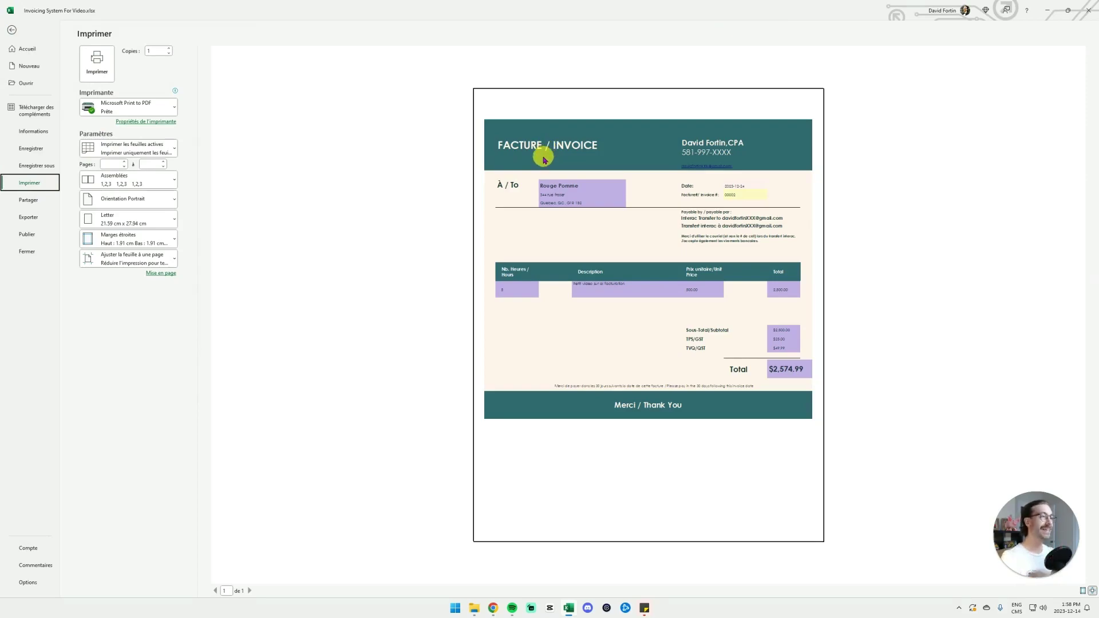
left_click(11, 29)
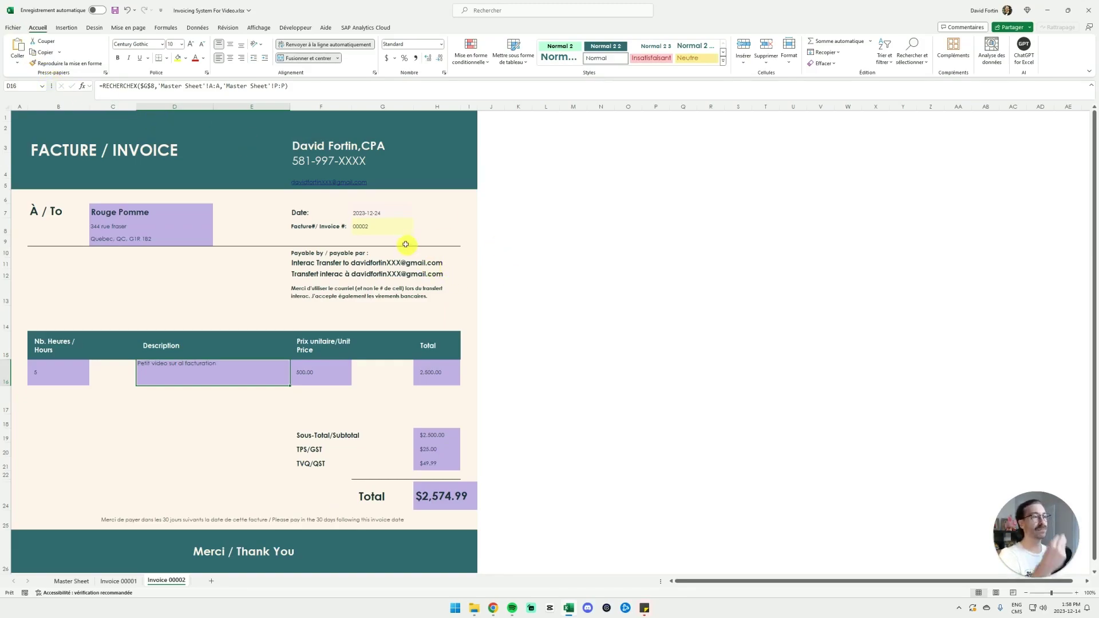
- Fill invoice number cell A3 on the Master Sheet with yellow
left_click(71, 581)
scroll(213, 208, "up", 5, "ctrl")
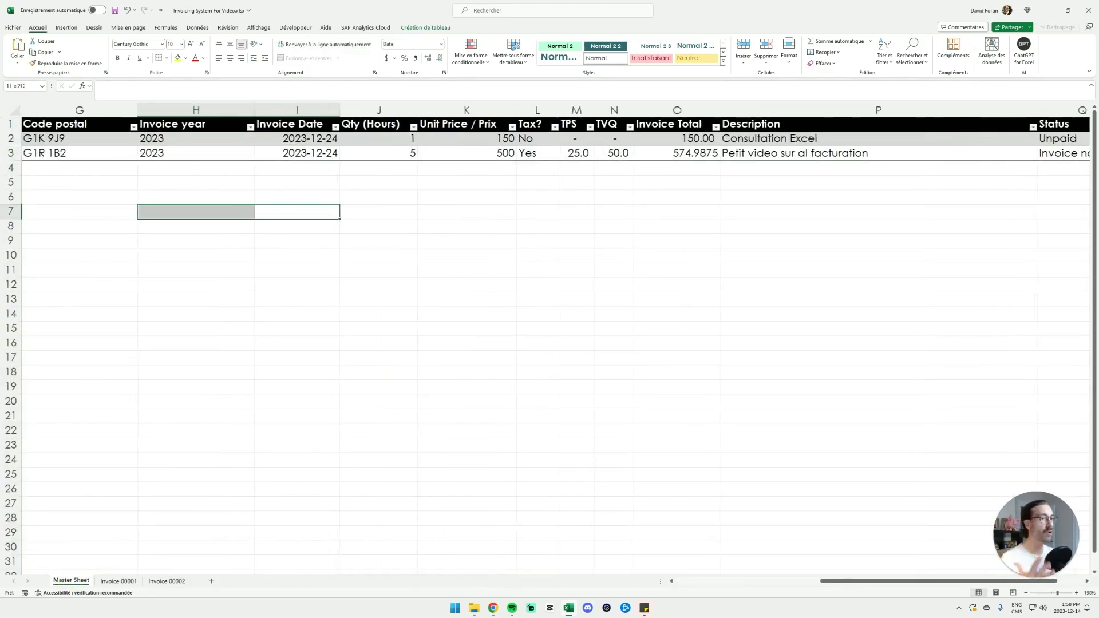
scroll(58, 154, "left", 3)
left_click(58, 155)
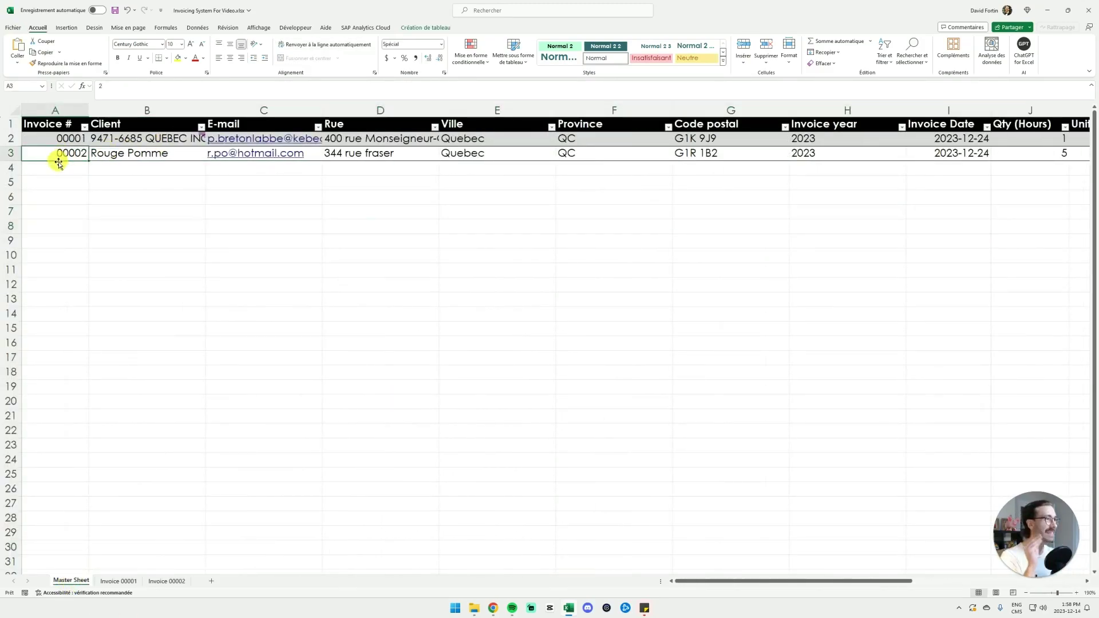
left_click(177, 57)
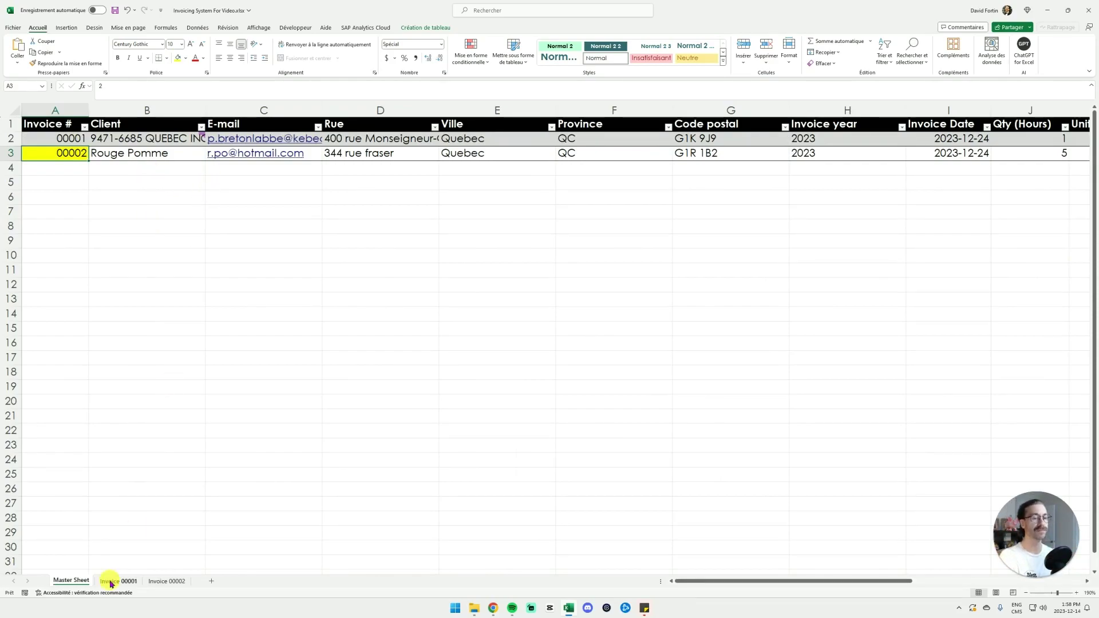
- Trace C7's client lookup: the G8 reference, the 'Master Sheet'!A:A range and the Client column
left_click(166, 582)
left_click(145, 215)
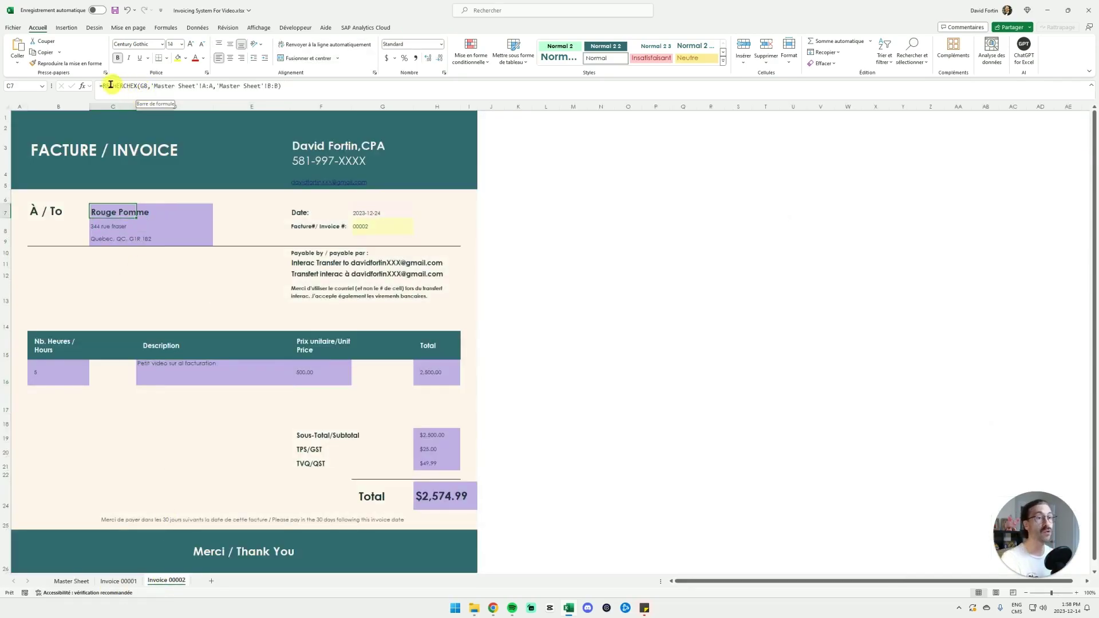
left_click(164, 86)
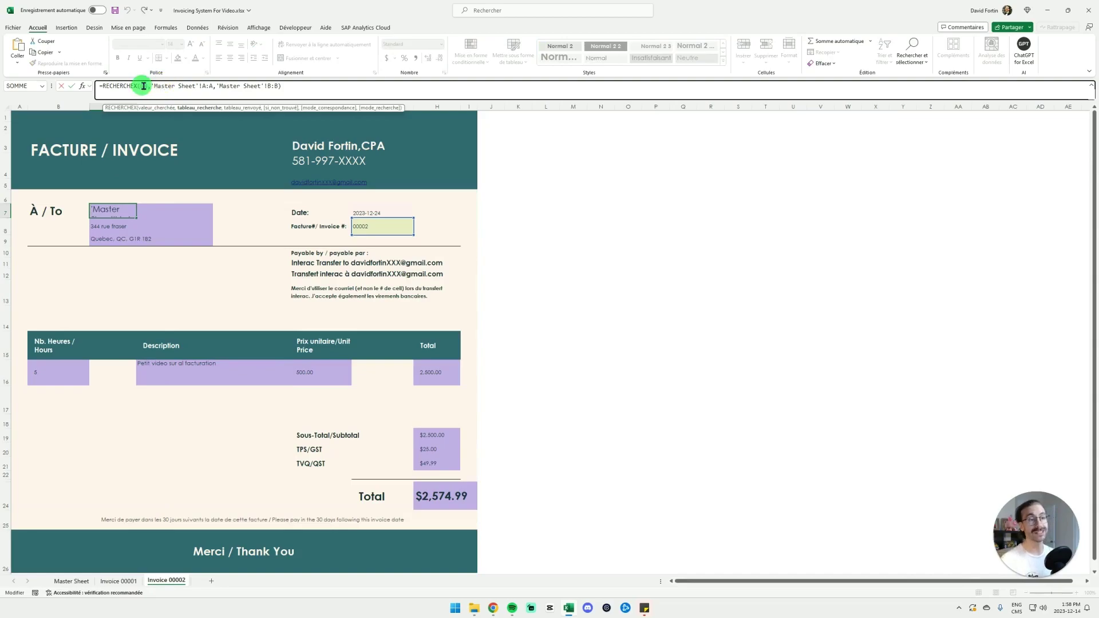
double_click(145, 85)
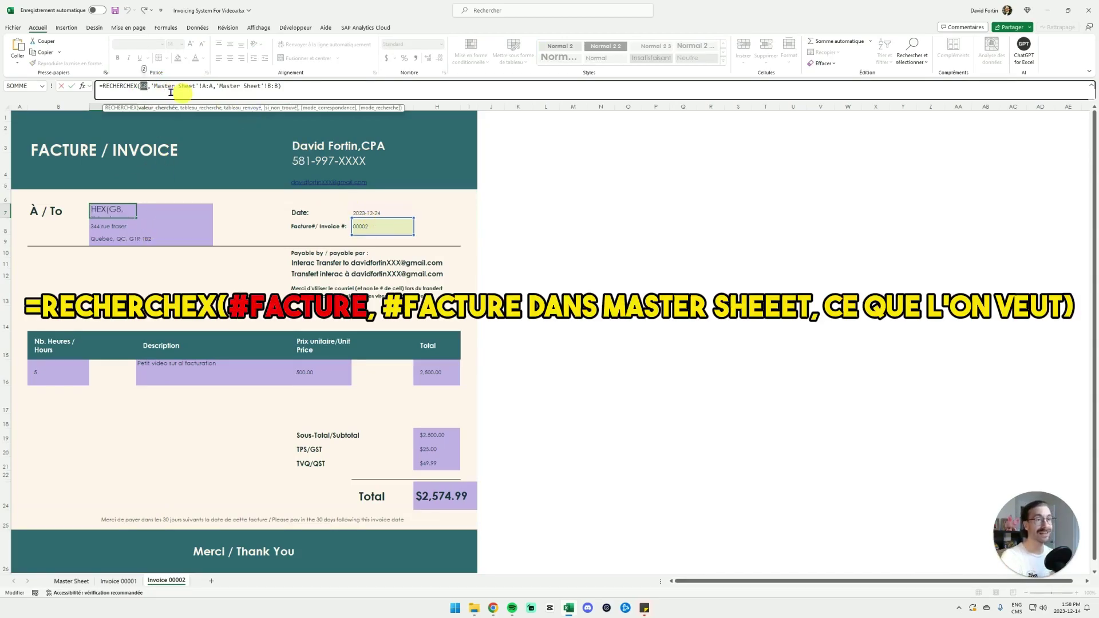
left_click_drag(151, 86, 277, 87)
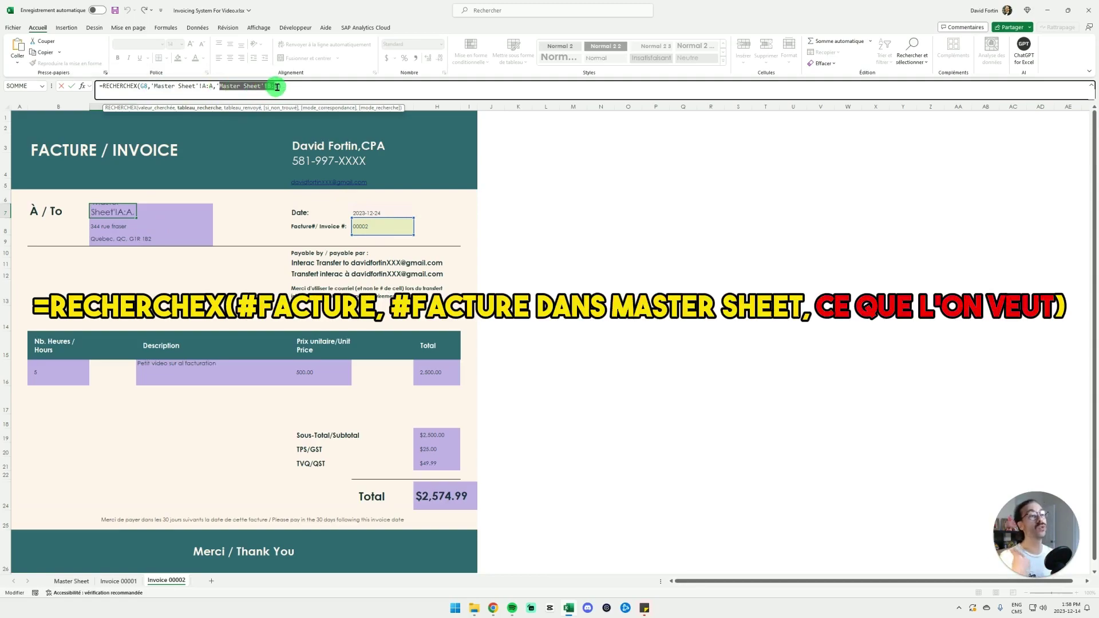
key("Return")
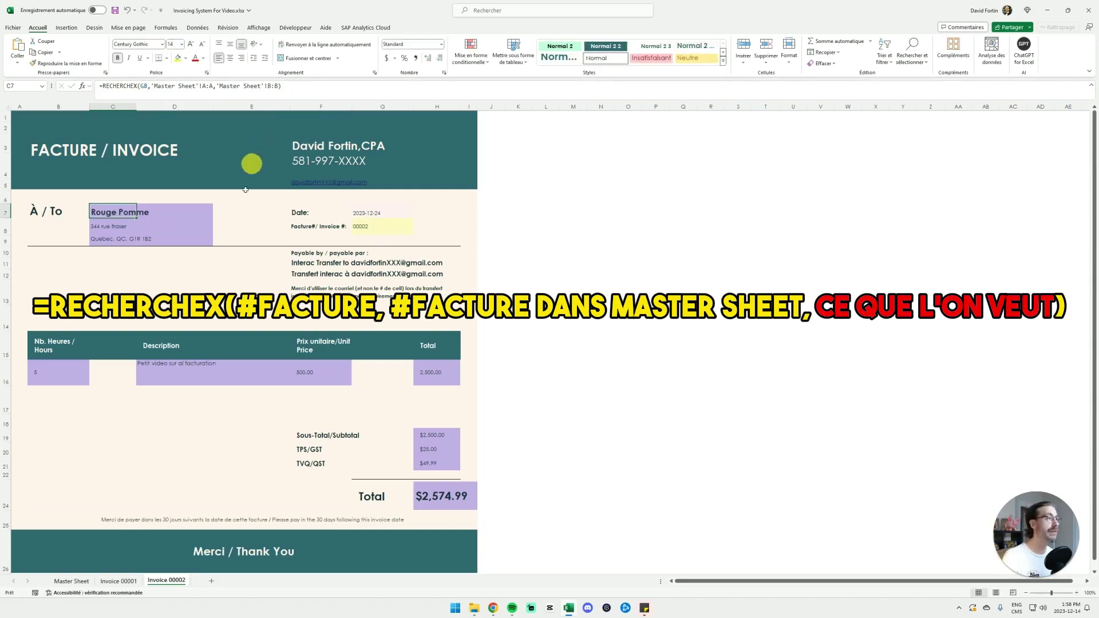
left_click(64, 582)
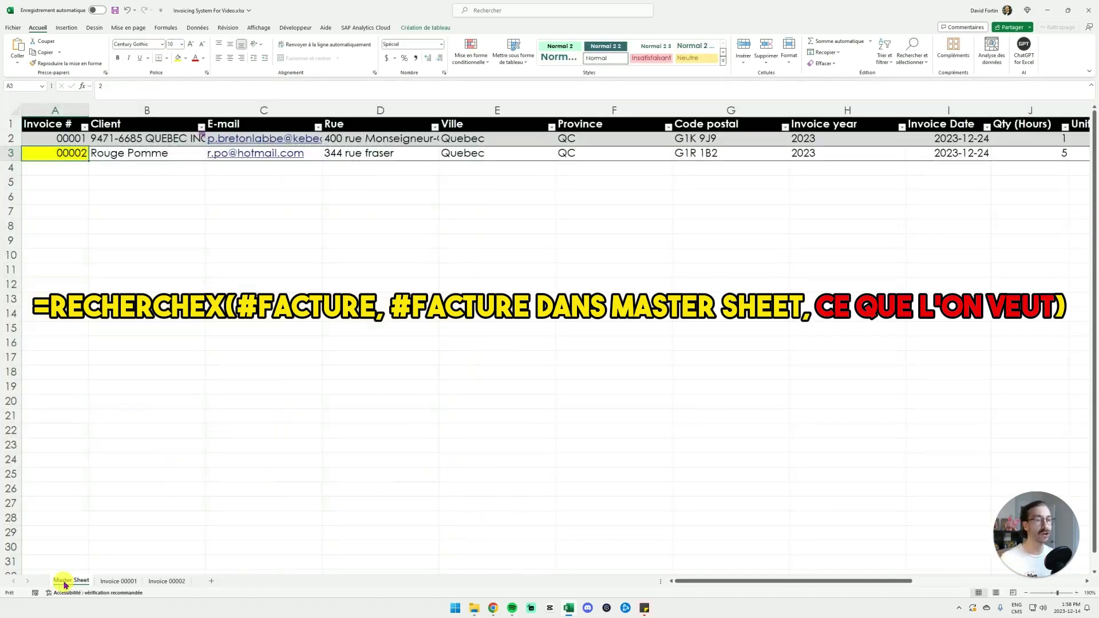
left_click(151, 110)
left_click(166, 581)
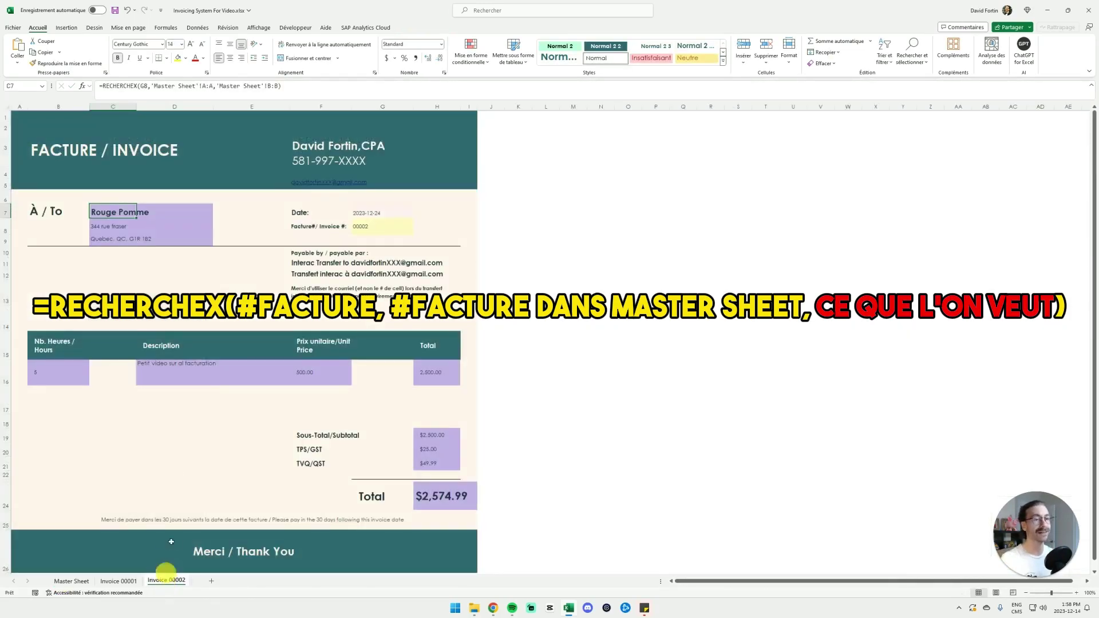
- Examine the street address lookup in C8 and the city and postal code lookup in C9
left_click(113, 226)
left_click_drag(99, 86, 378, 100)
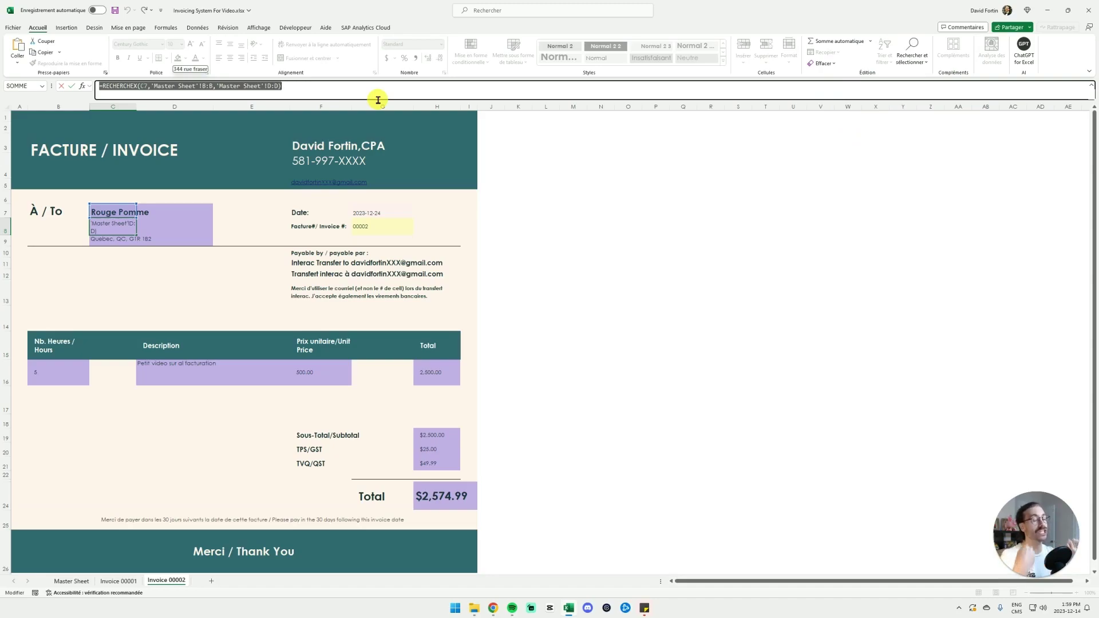
key("Escape")
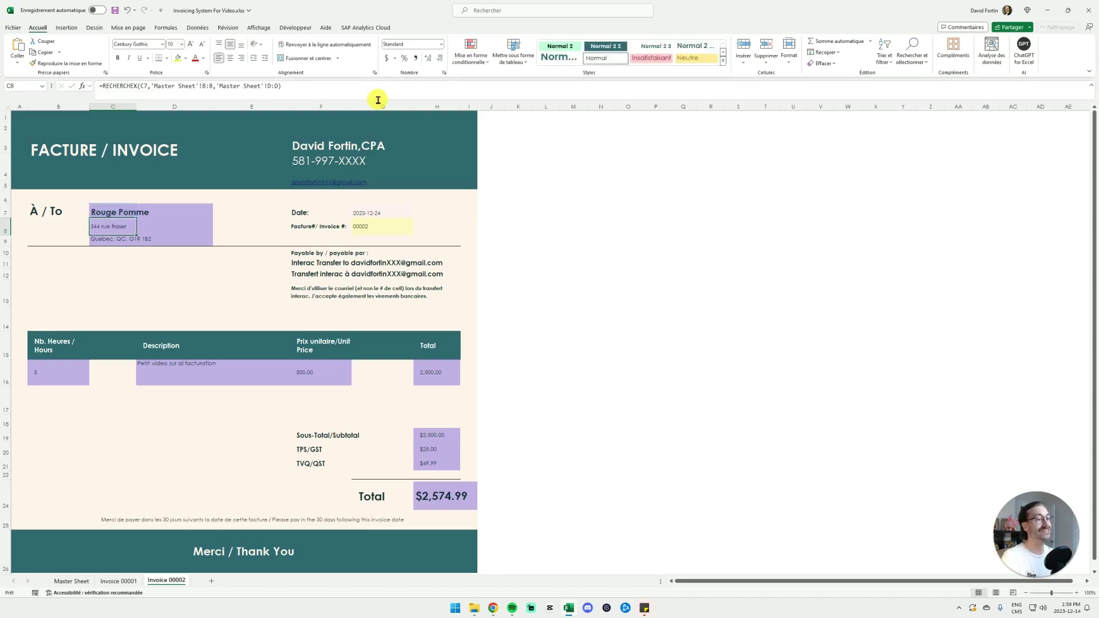
left_click(63, 581)
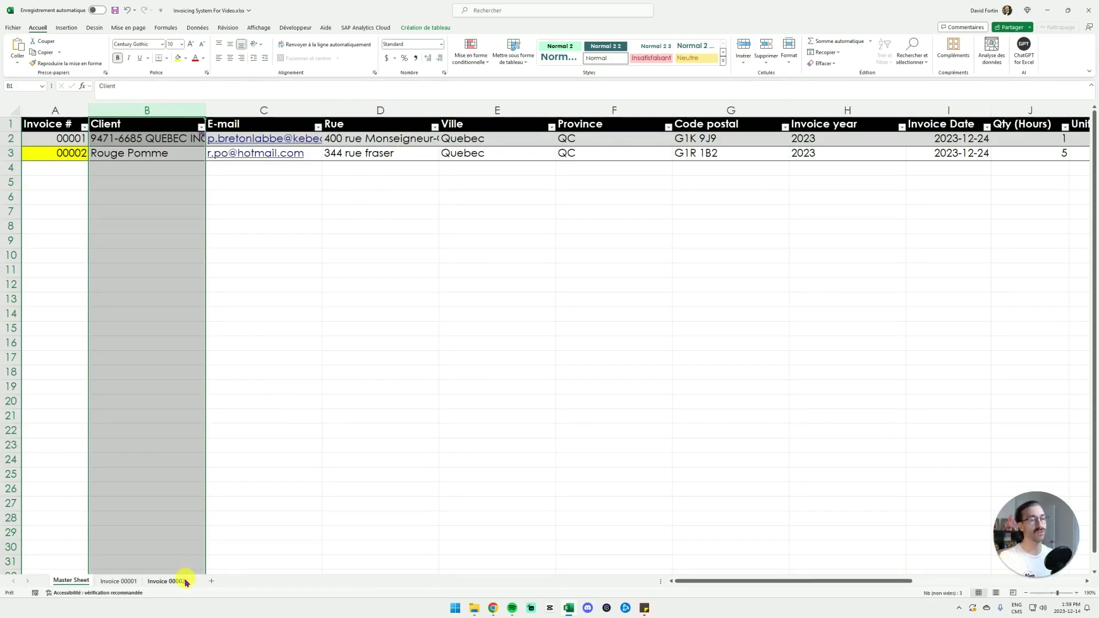
left_click(166, 581)
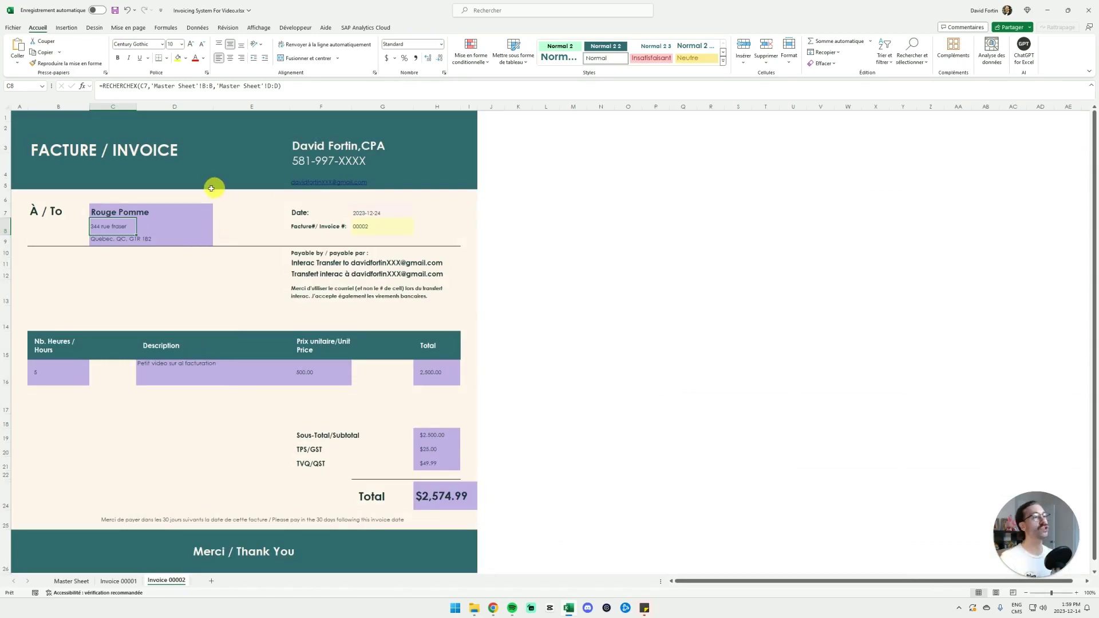
left_click(126, 241)
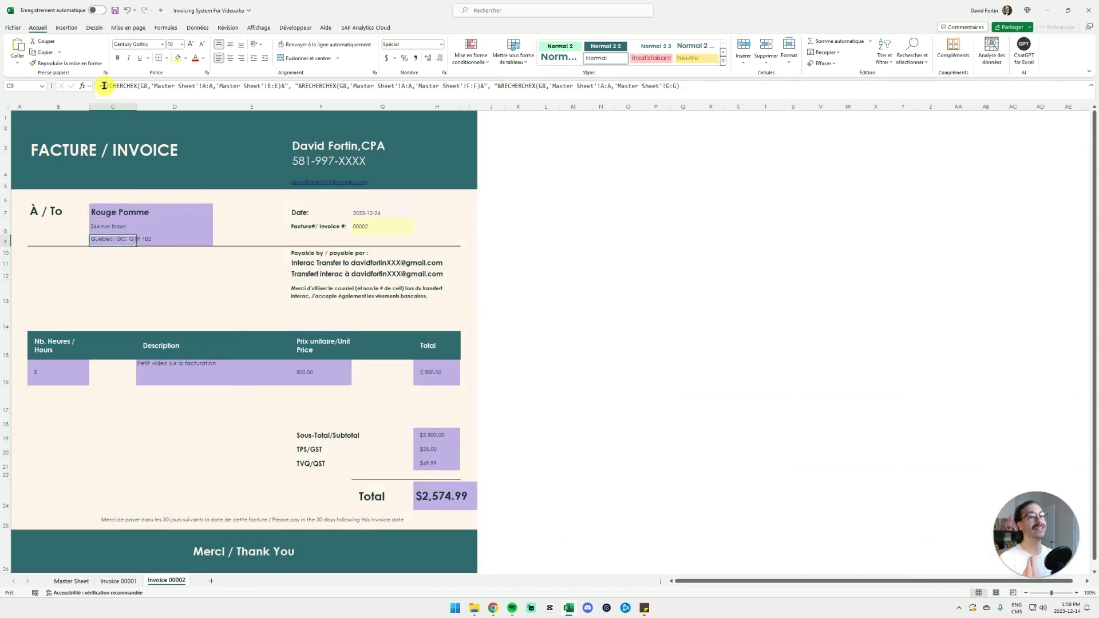
left_click_drag(102, 86, 571, 84)
key("Escape")
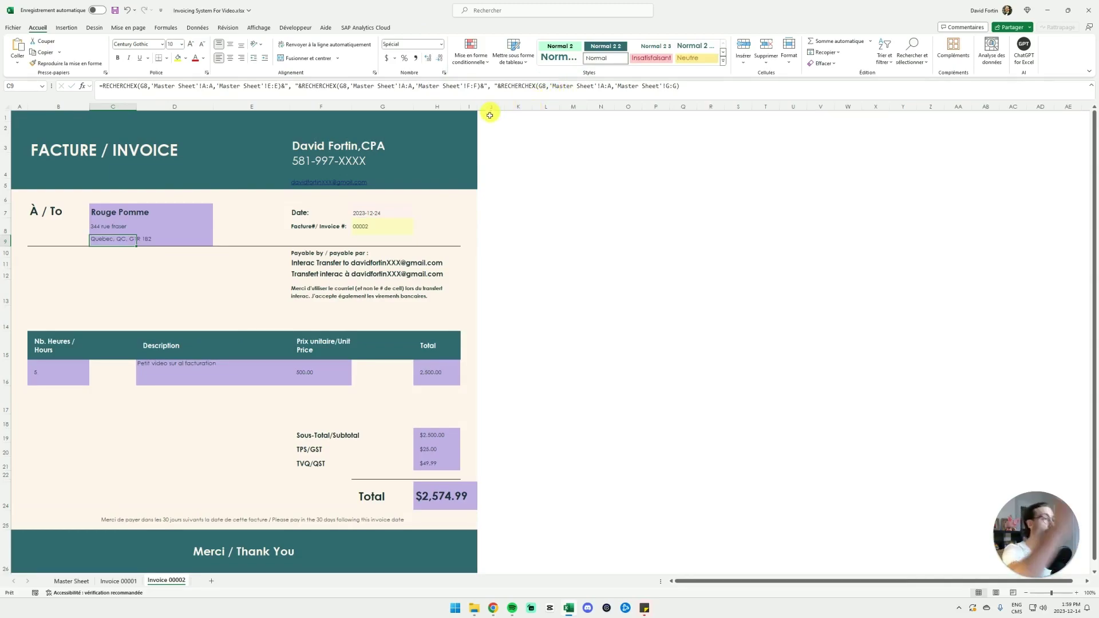
- Check the line item lookups in B16, D16, F16 and H16, then return to the Master Sheet
left_click(67, 376)
left_click(189, 369)
left_click(317, 371)
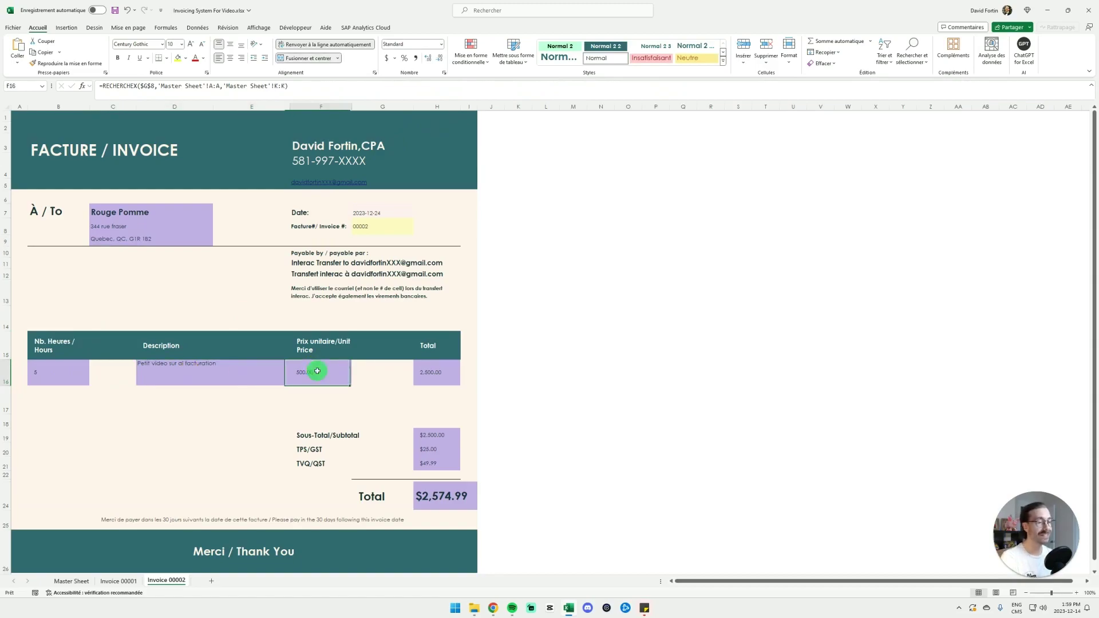
left_click(432, 372)
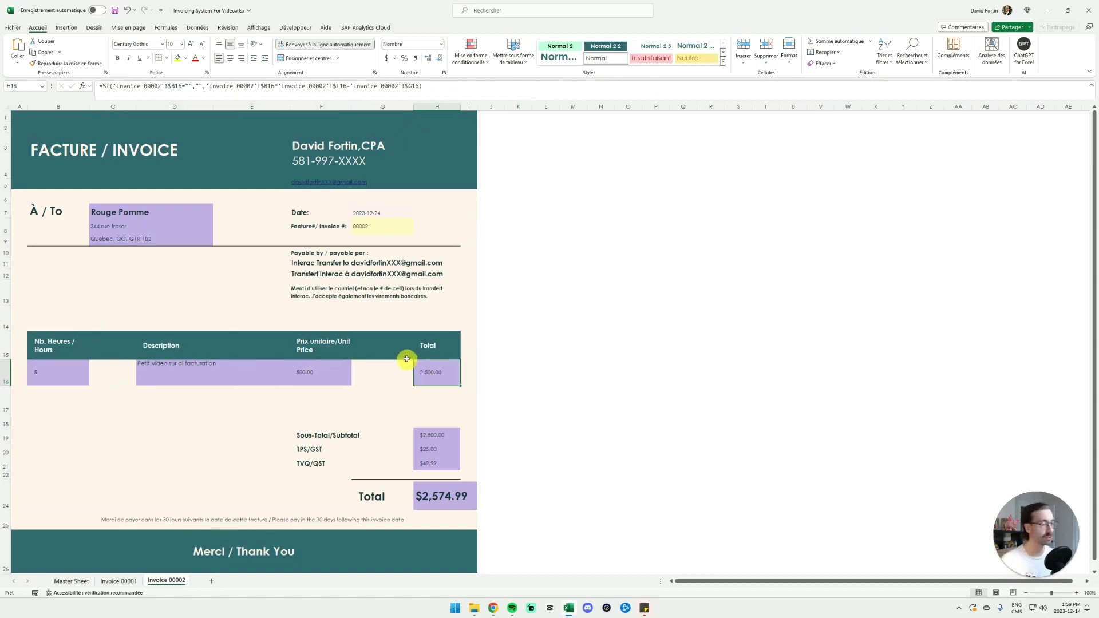
left_click(71, 581)
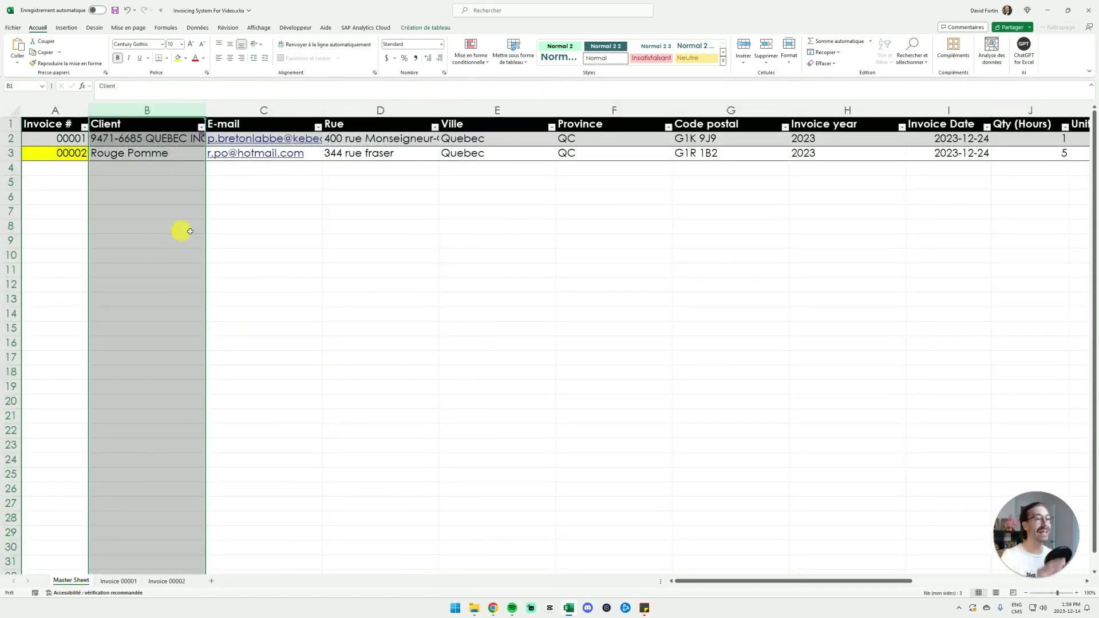
left_click(75, 152)
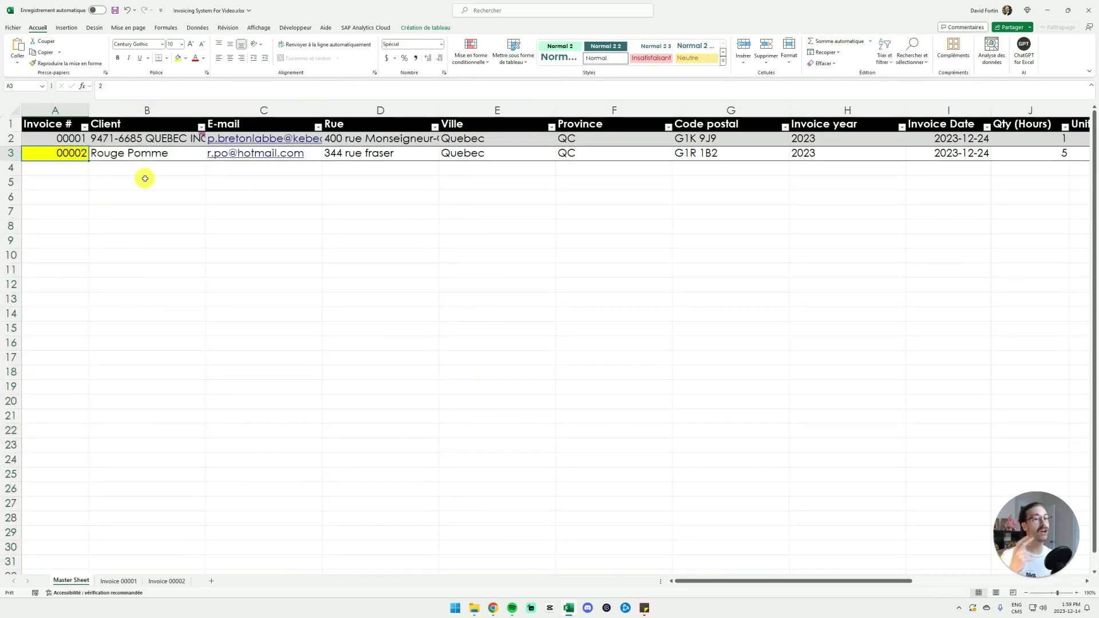
key("Right")
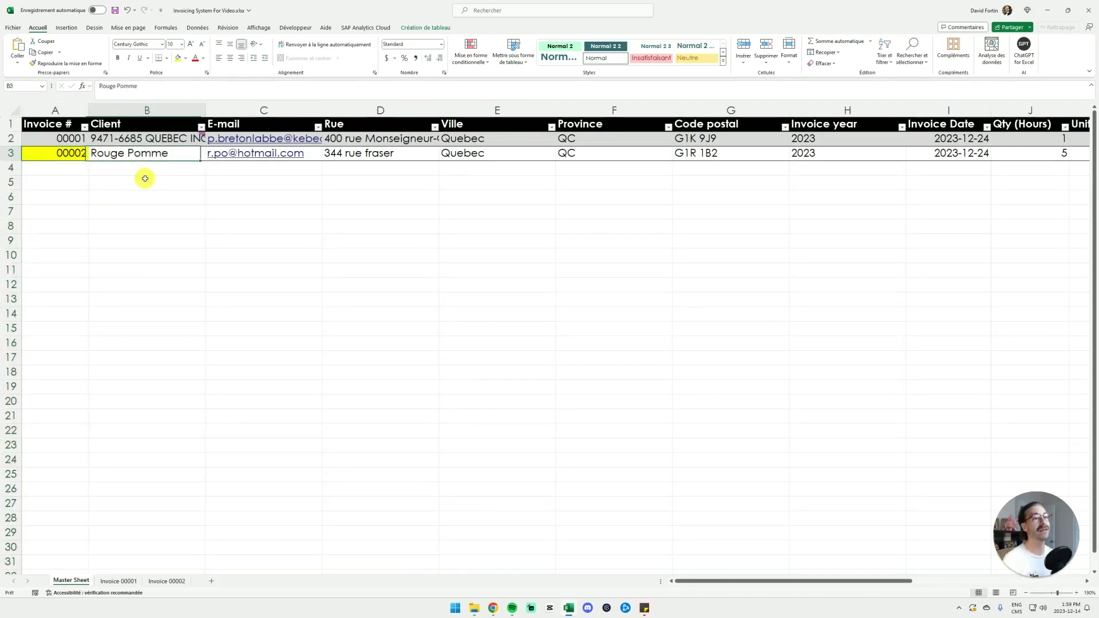
key("Right")
key("Right")
key("Right")
key("Right")
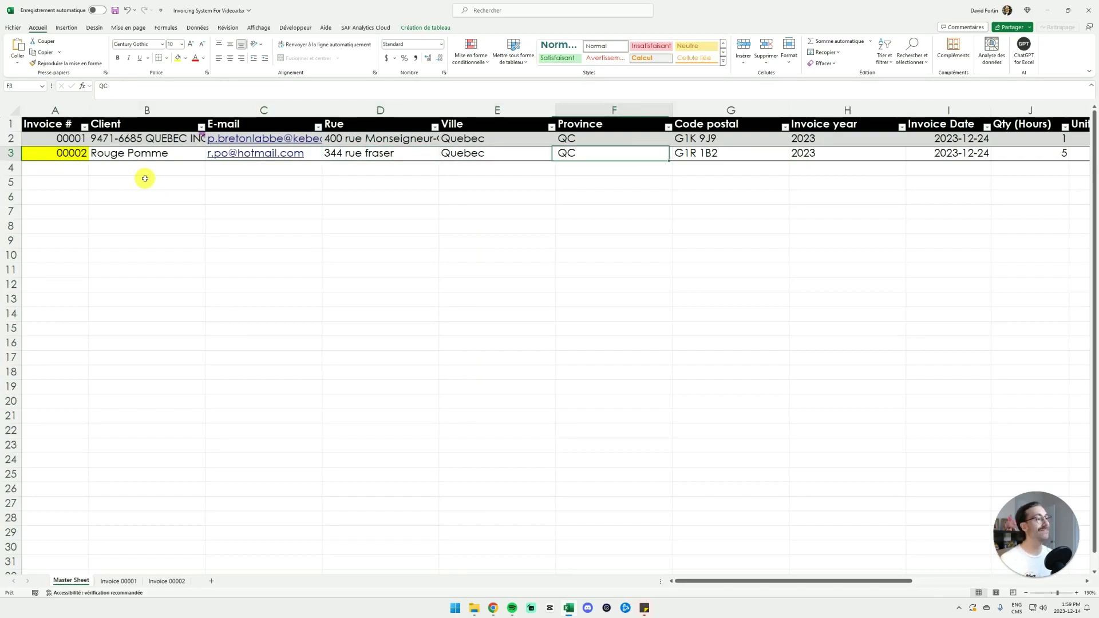
key("Right")
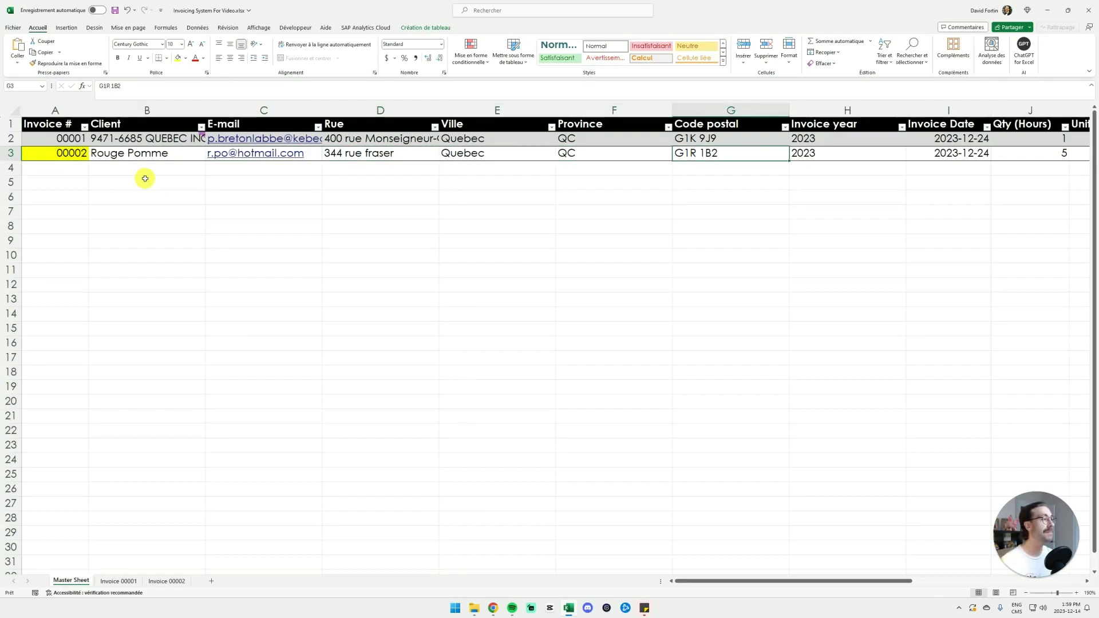
key("Right")
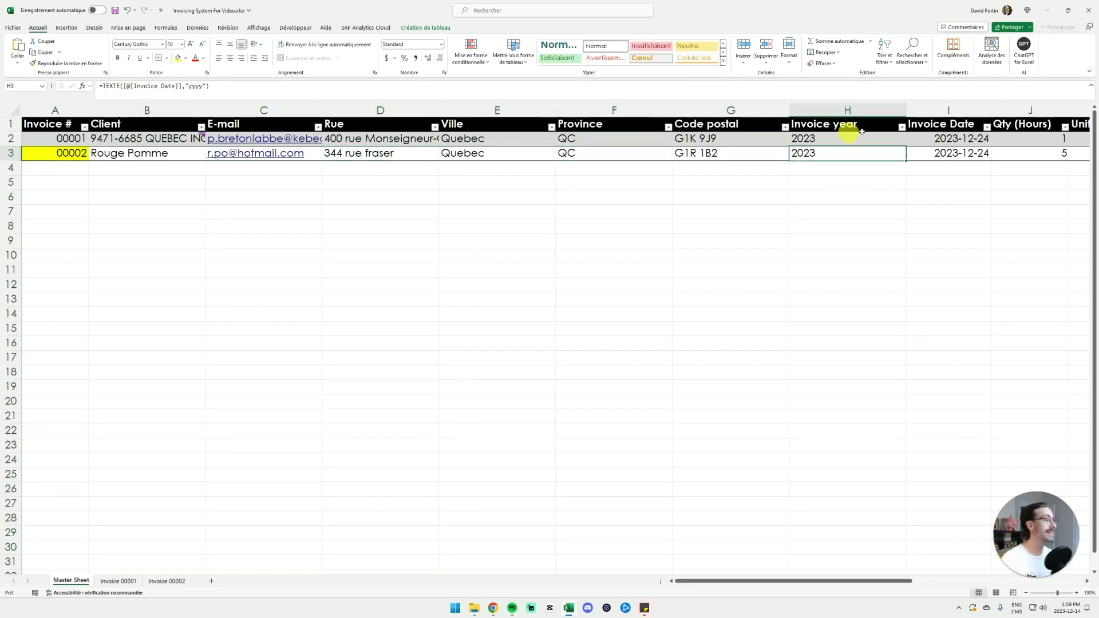
left_click(903, 127)
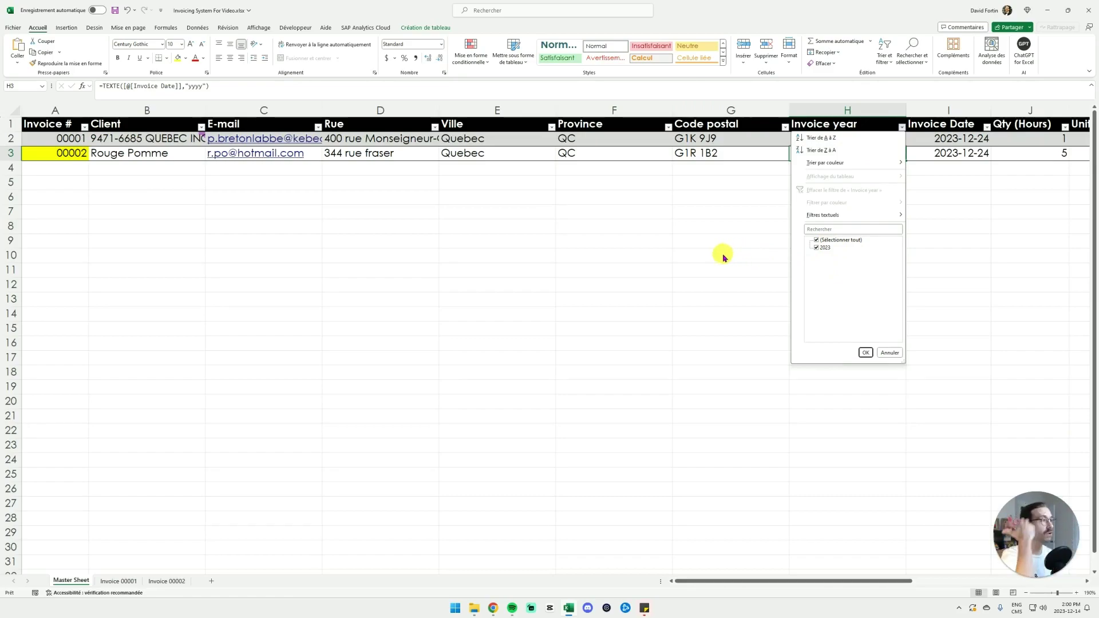
left_click(761, 235)
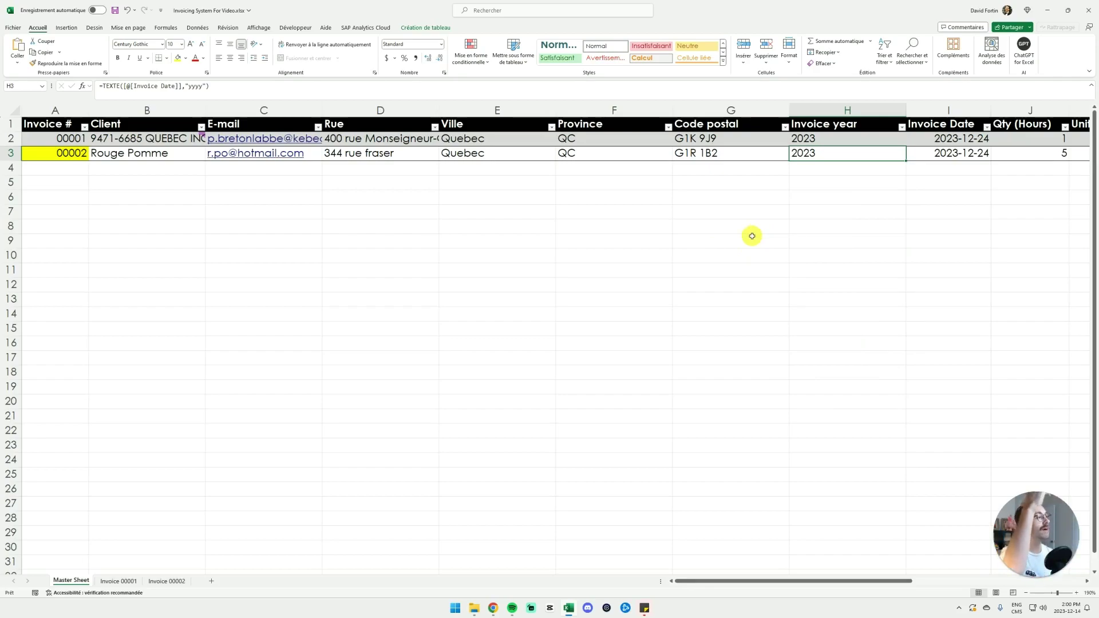
key("Right")
key("Right")
key("Right")
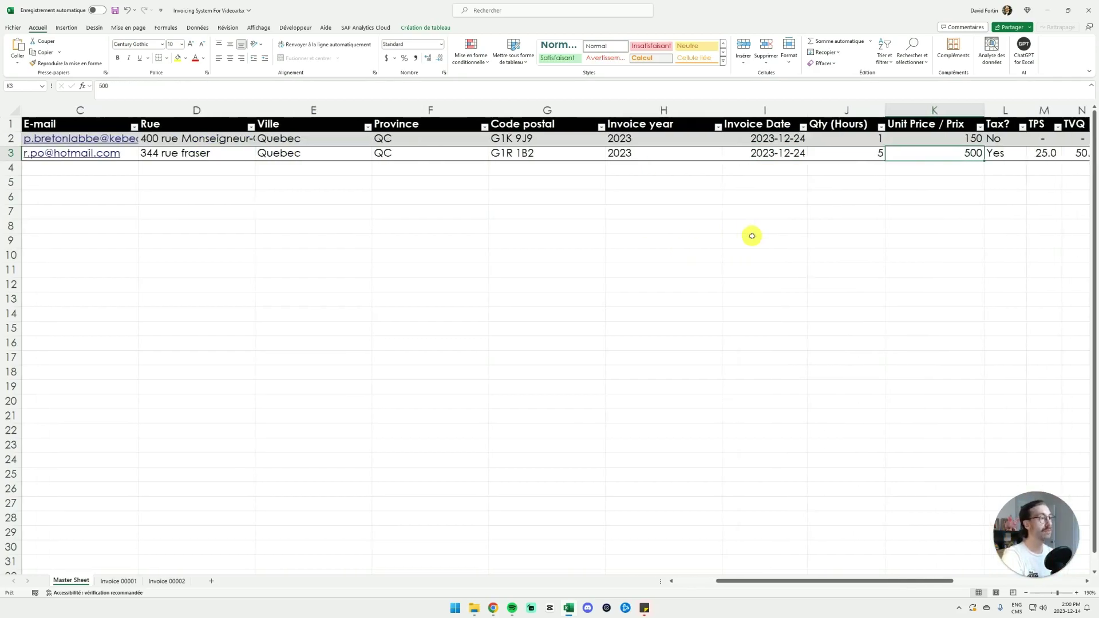
key("Left")
key("Left")
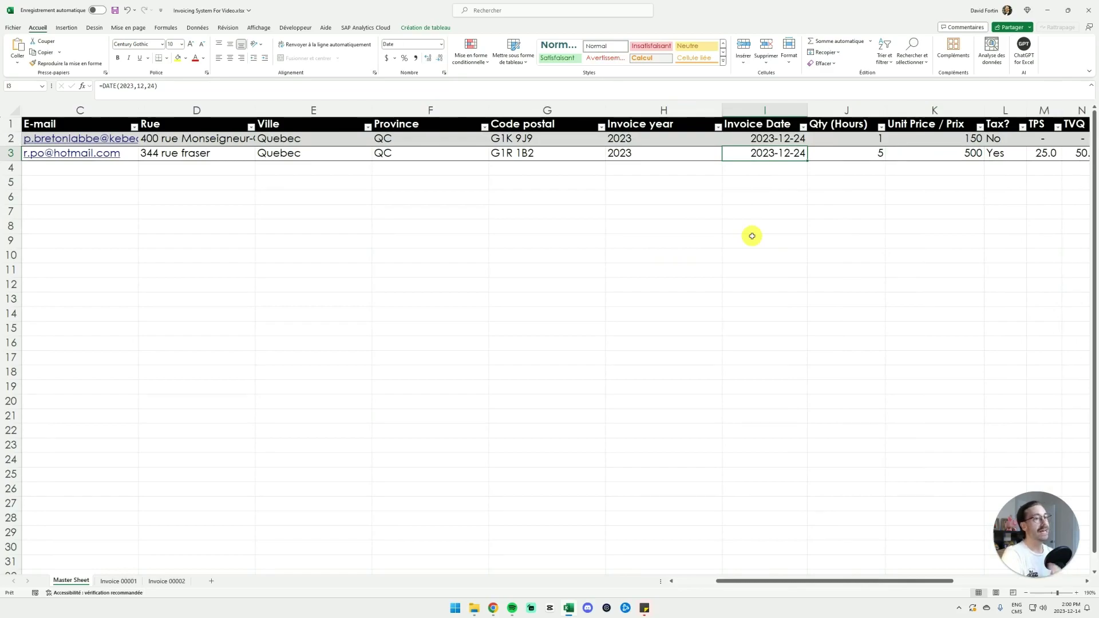
key("Right")
key("Right")
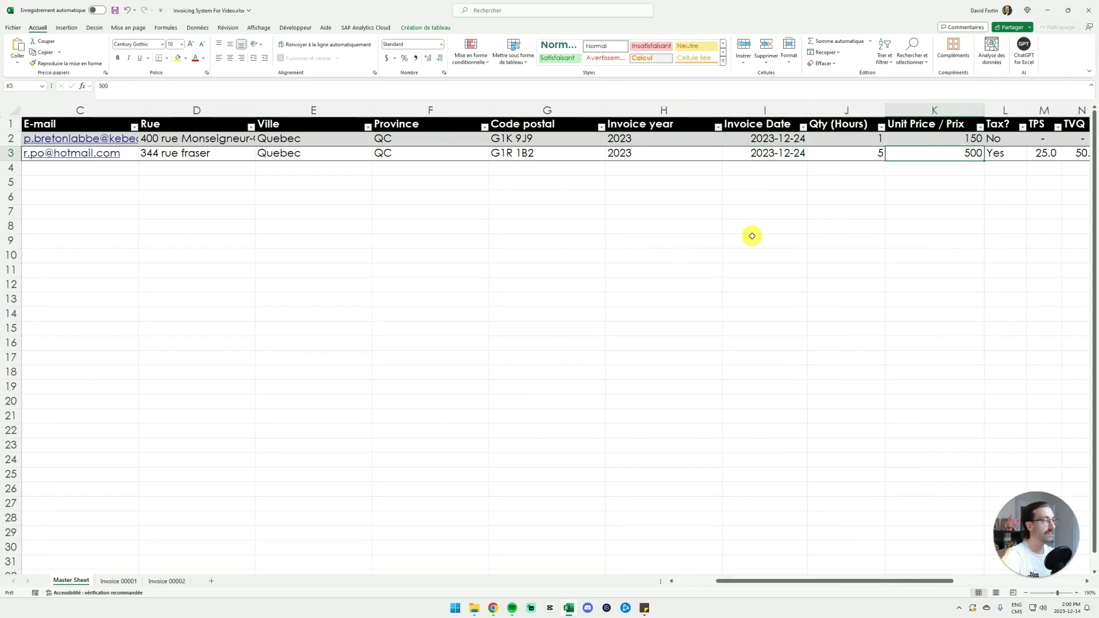
key("Right")
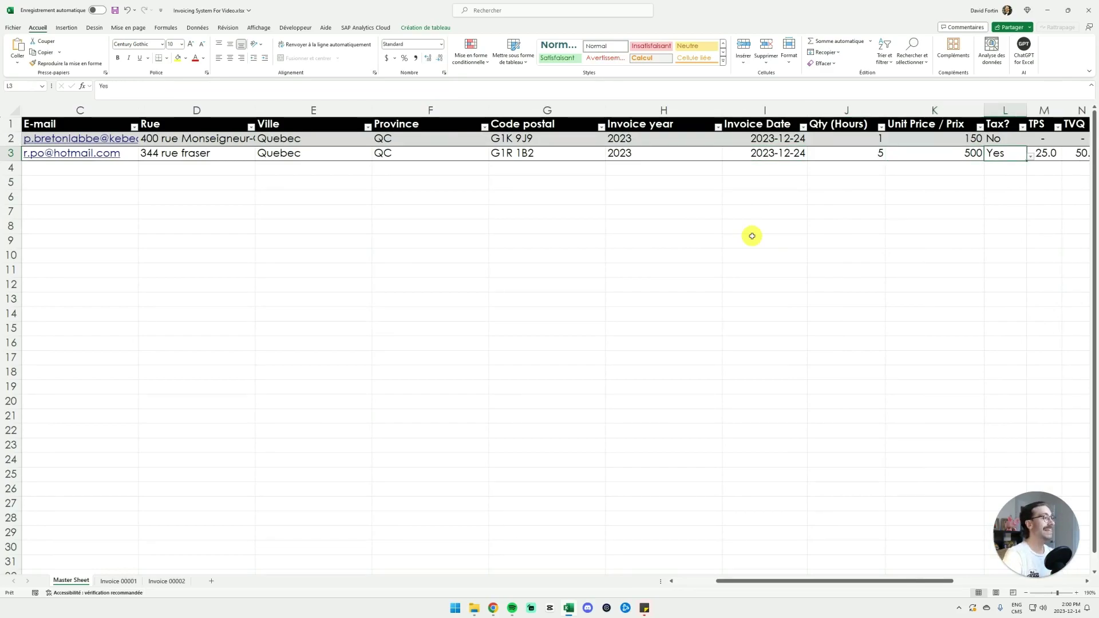
left_click(1031, 157)
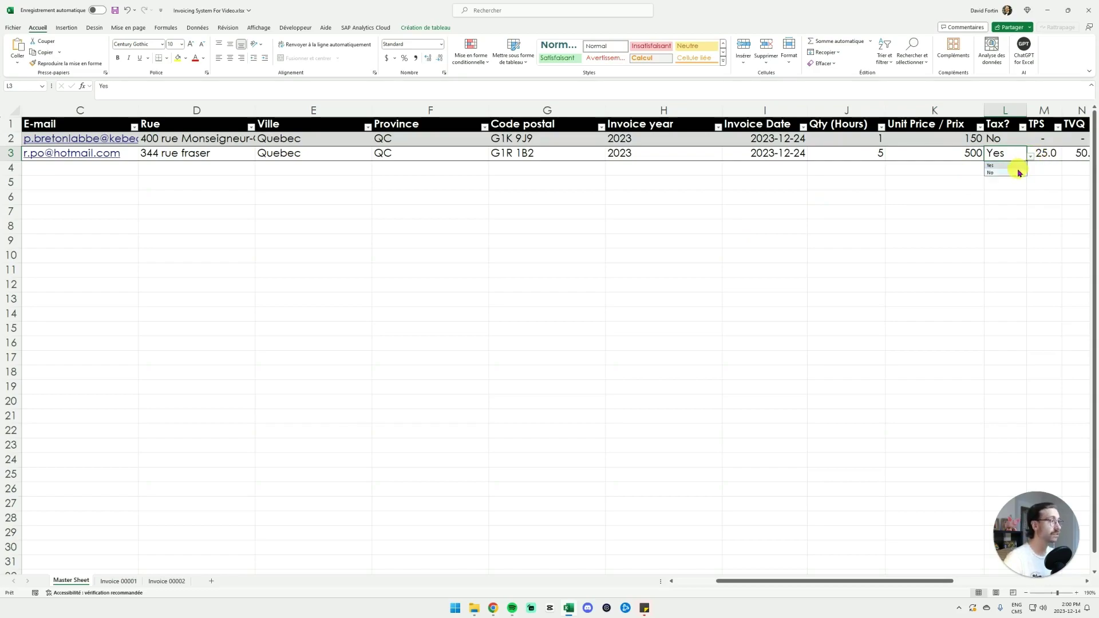
left_click(1015, 197)
left_click(1008, 153)
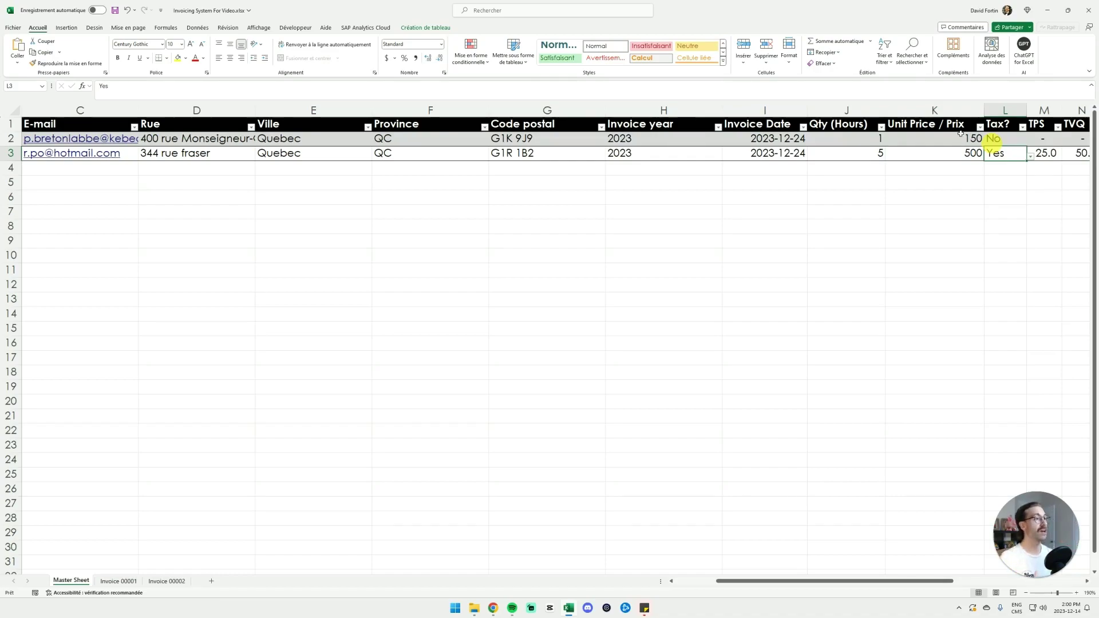
- Confirm that Tax? in L3 uses a Yes,No list validation, leaving it unchanged
left_click(199, 28)
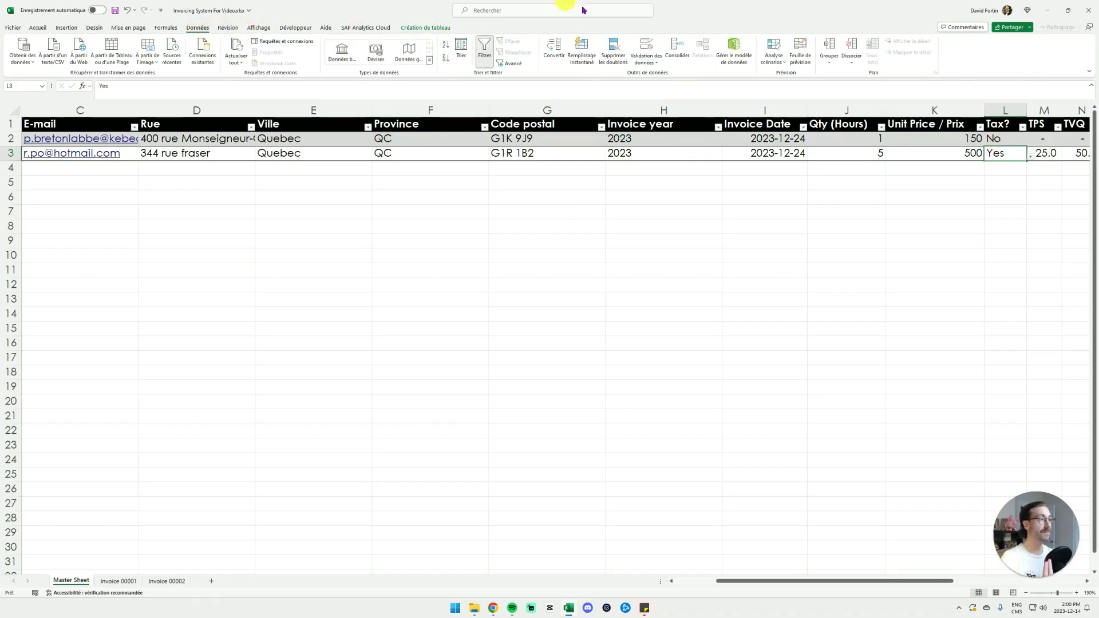
left_click(654, 47)
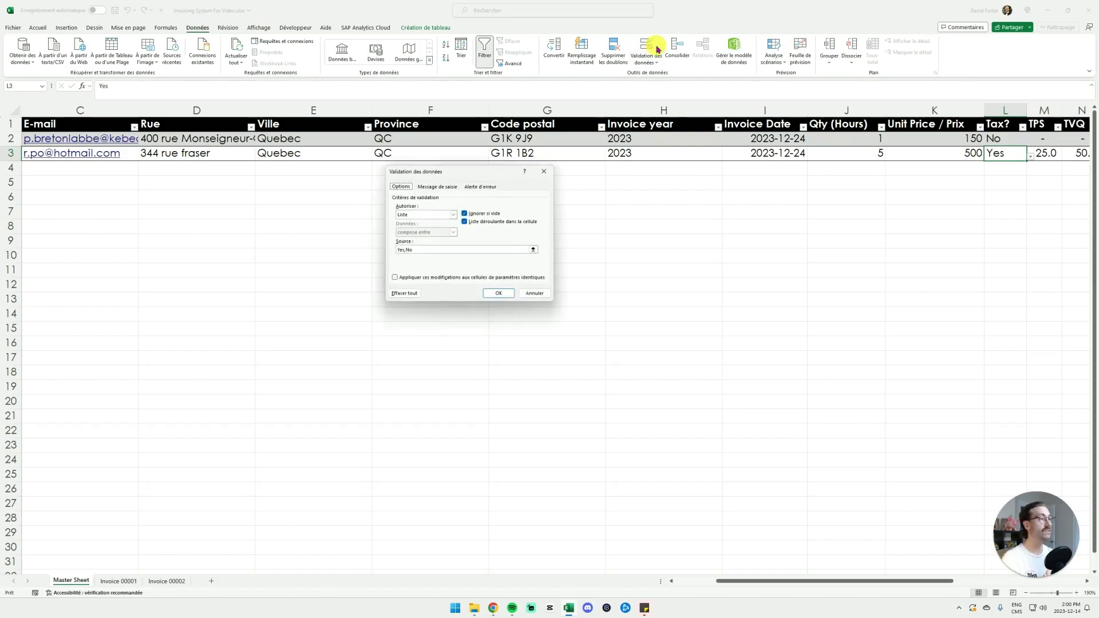
left_click(441, 215)
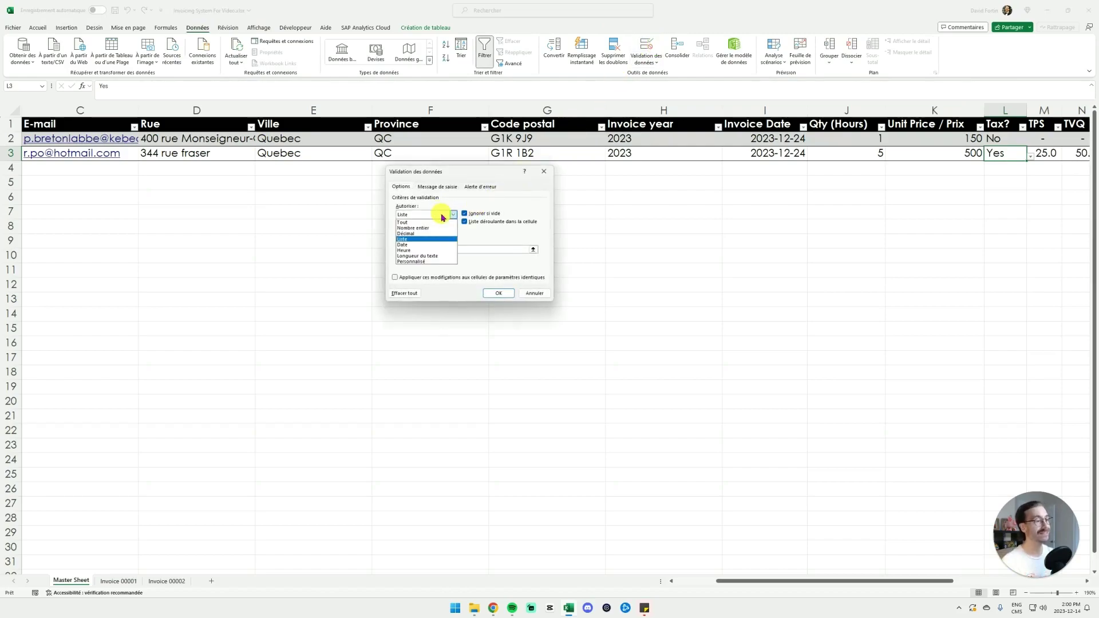
left_click(419, 240)
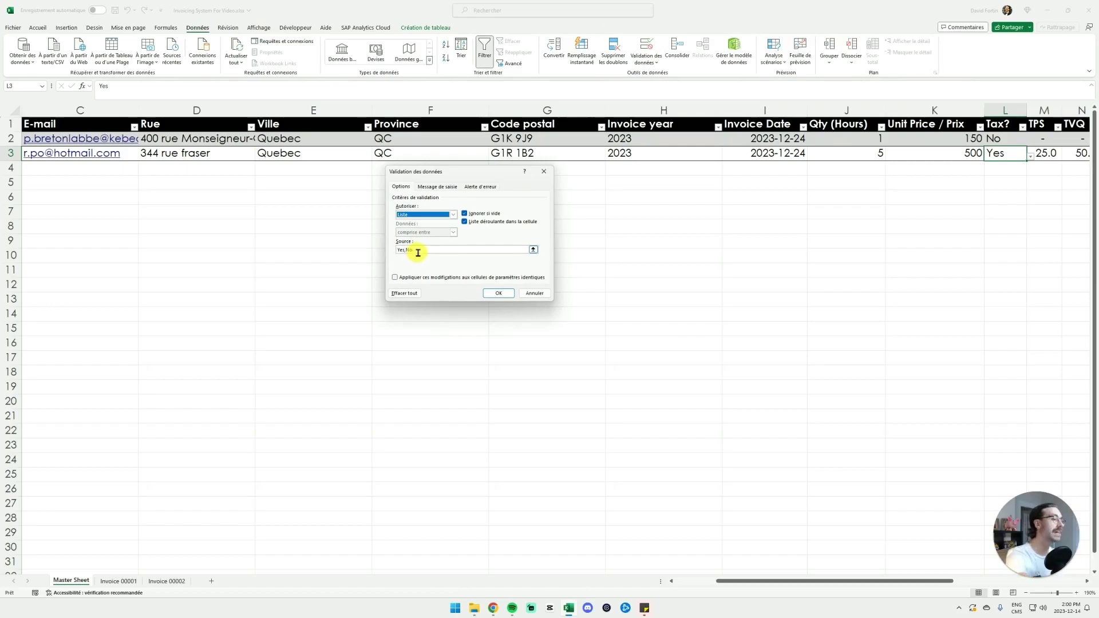
left_click(533, 294)
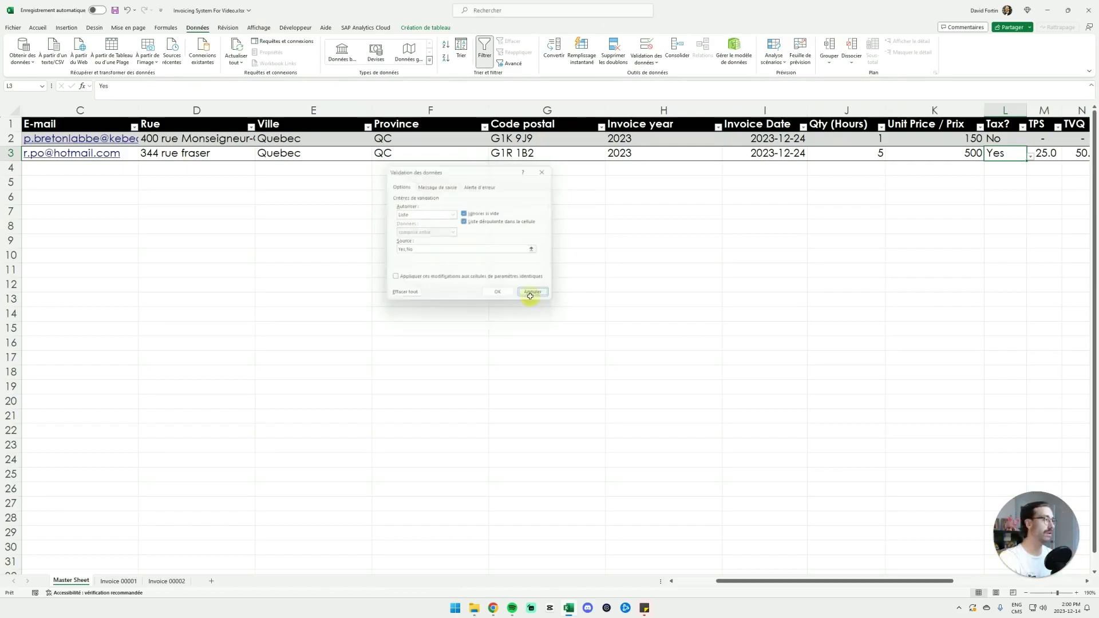
- Correct the TPS formula in M3 to reference [Tax?], giving 25.0
key("Right")
scroll(598, 255, "right", 5)
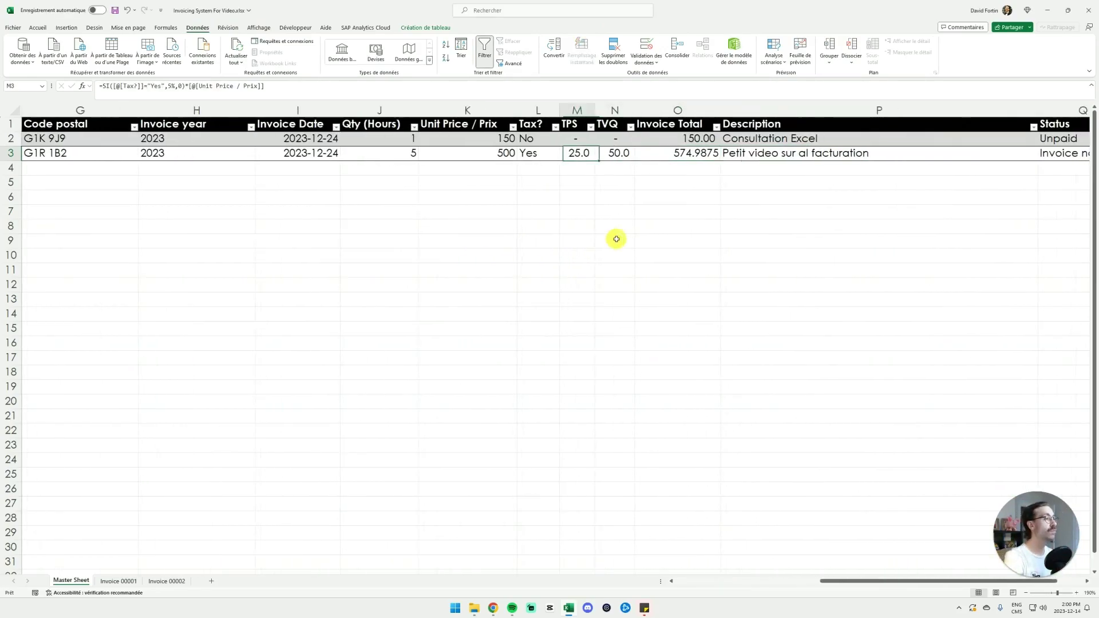
left_click(201, 87)
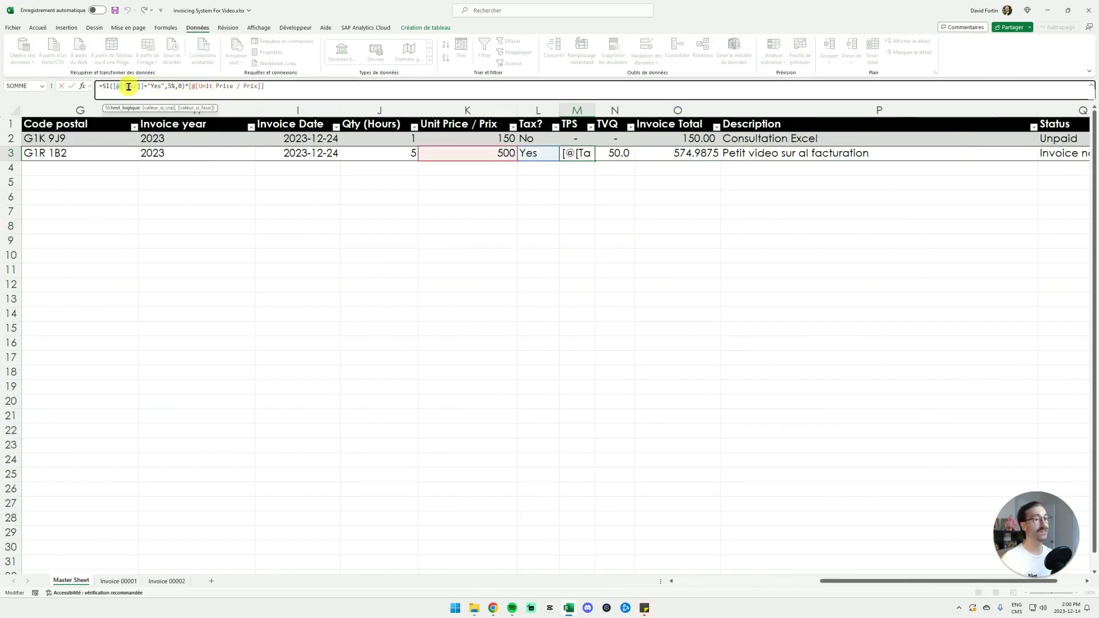
type("?")
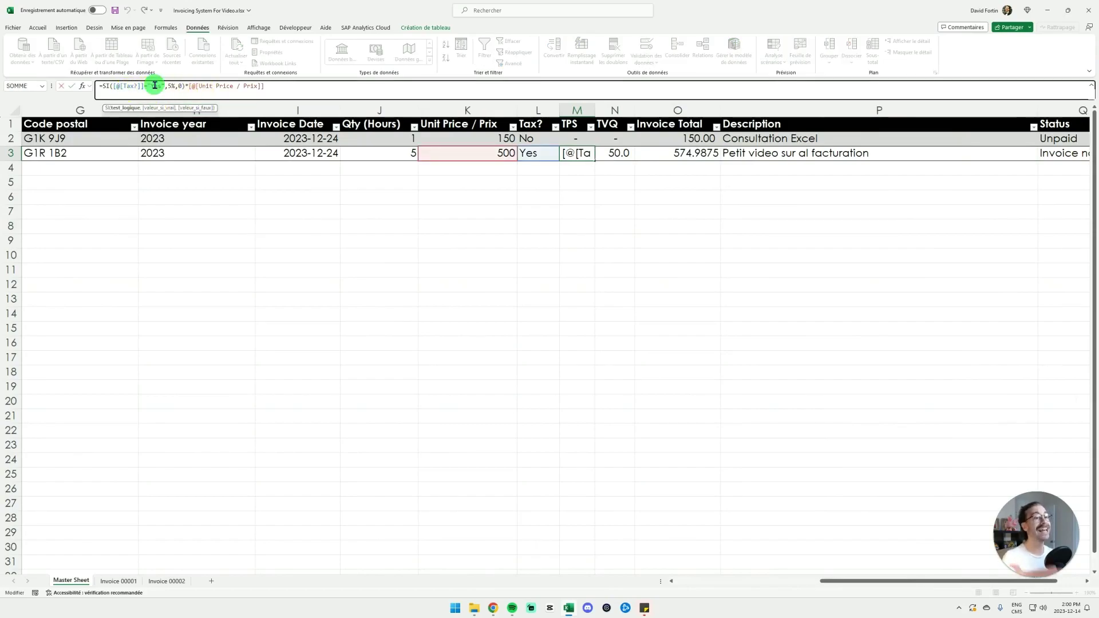
left_click(181, 85)
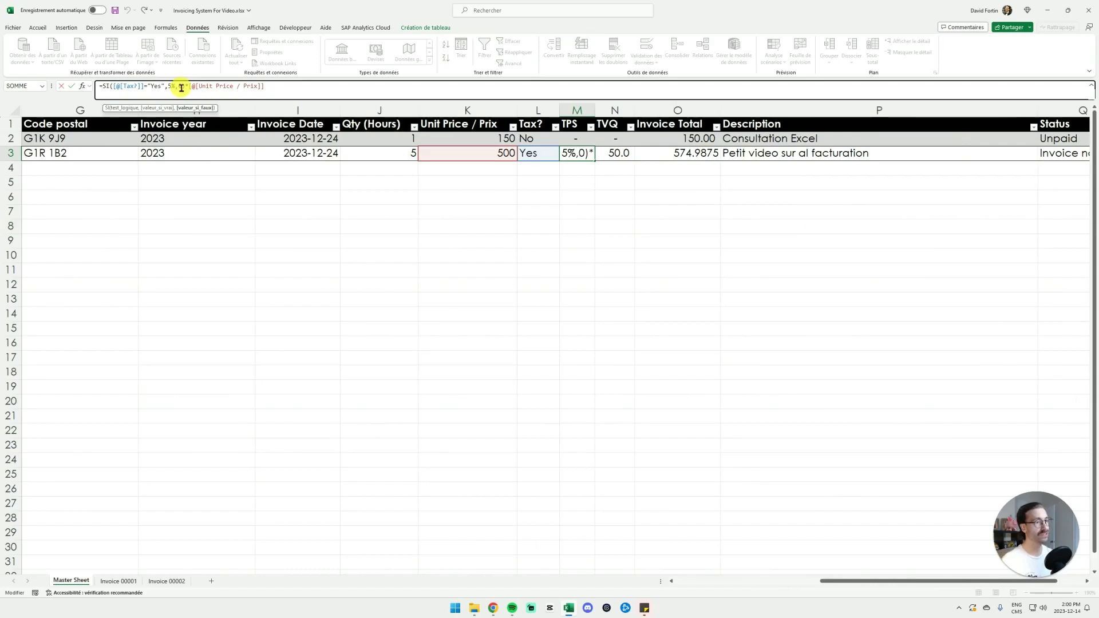
key("Tab")
- Change the TVQ formula's rate to 9.9975%, giving 50.0
left_click(164, 86)
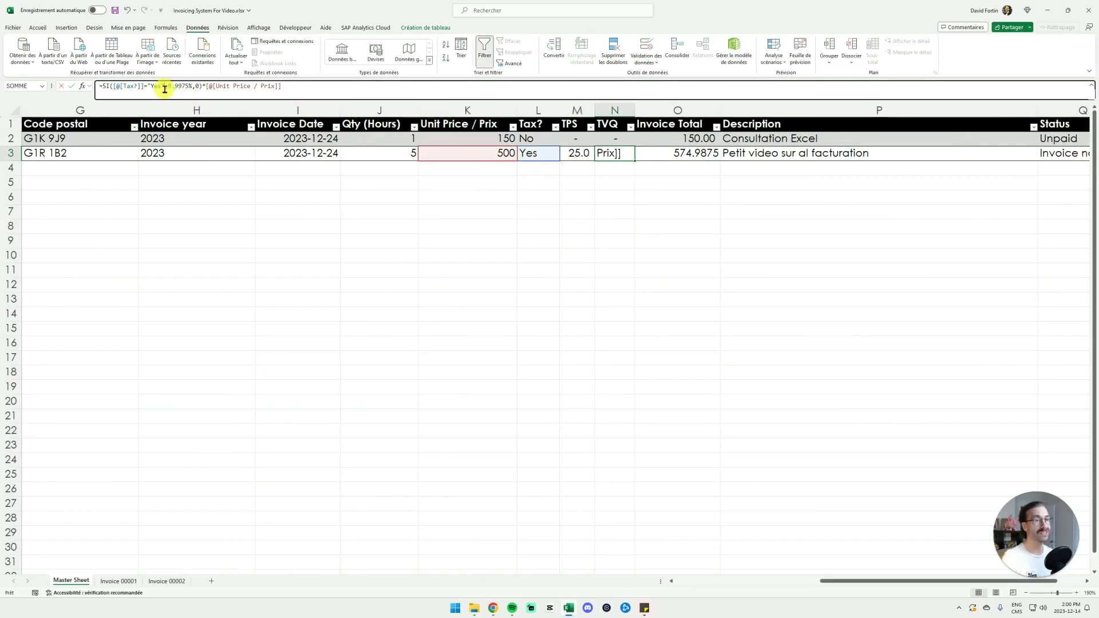
left_click_drag(168, 86, 189, 88)
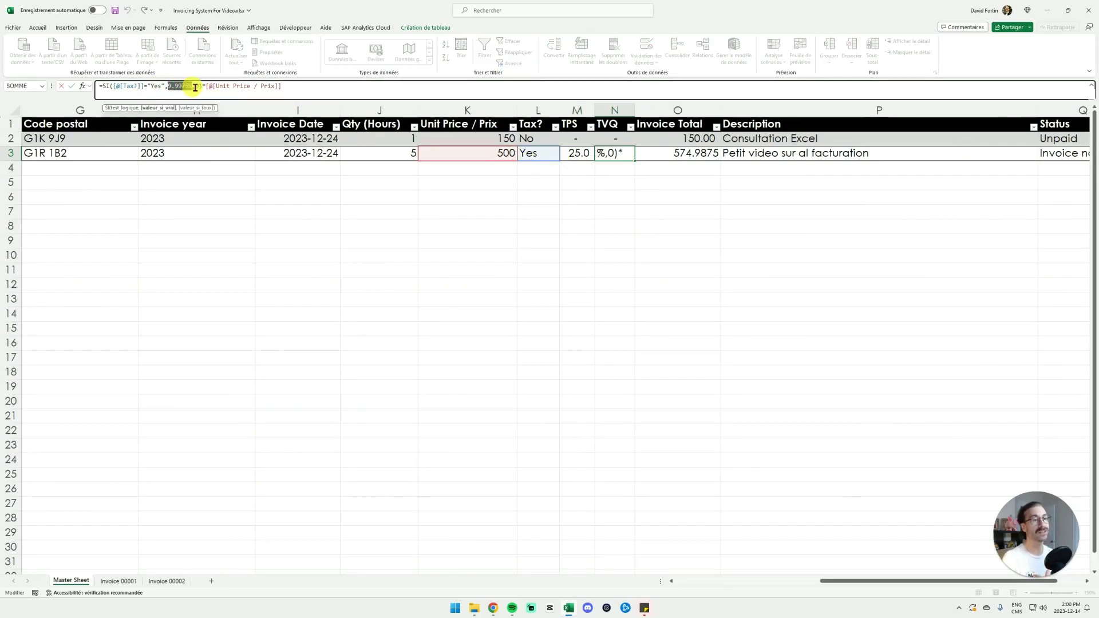
type("9.9975")
key("Return")
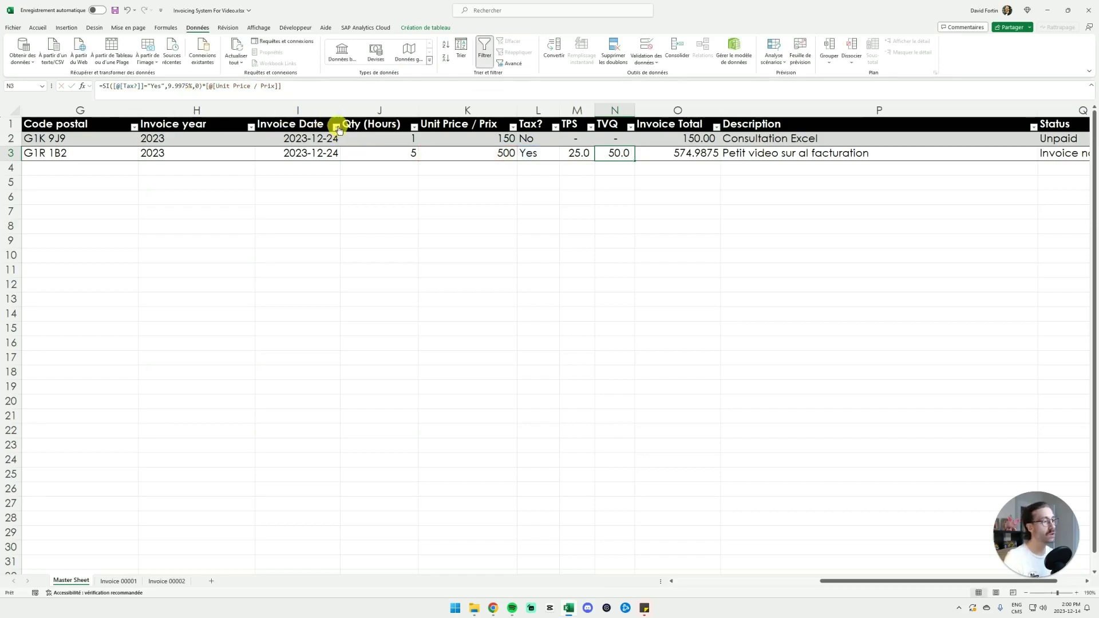
left_click(667, 156)
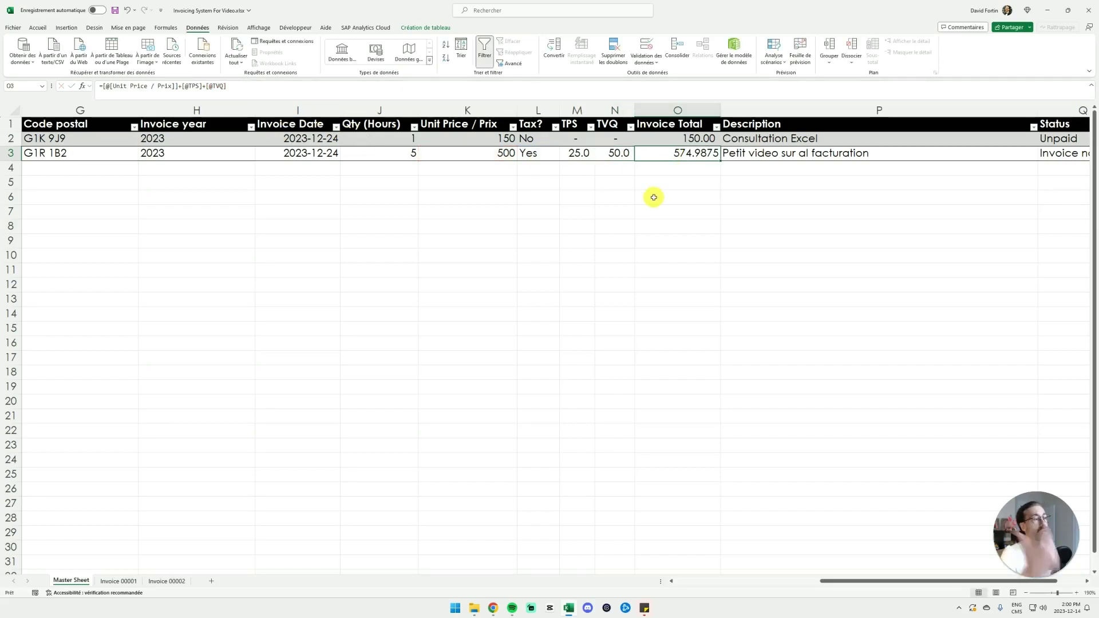
key("Right")
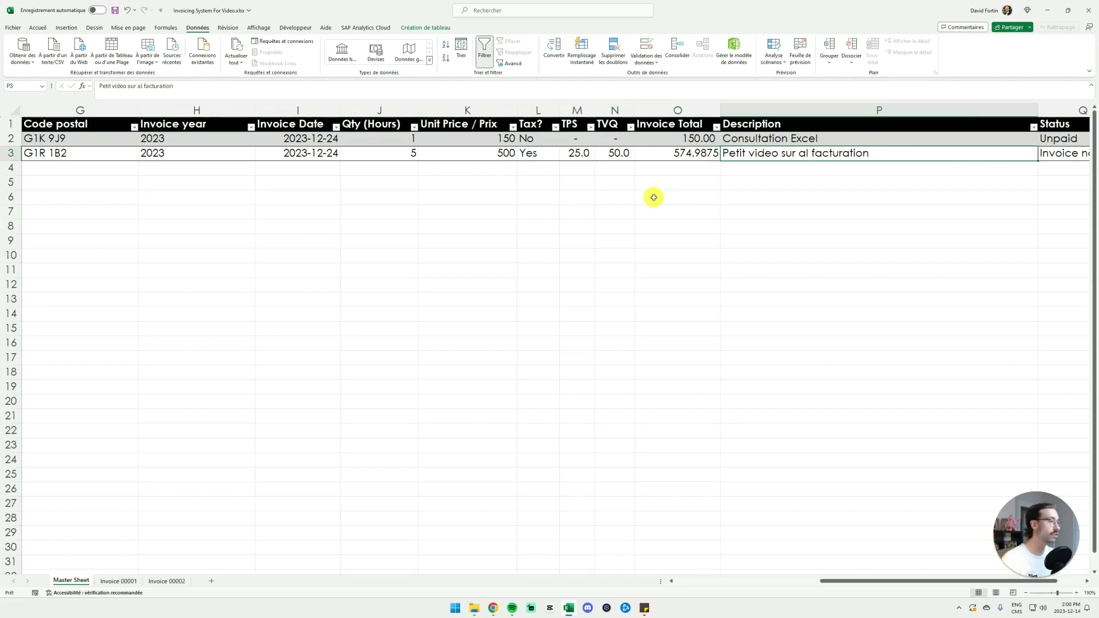
key("Right")
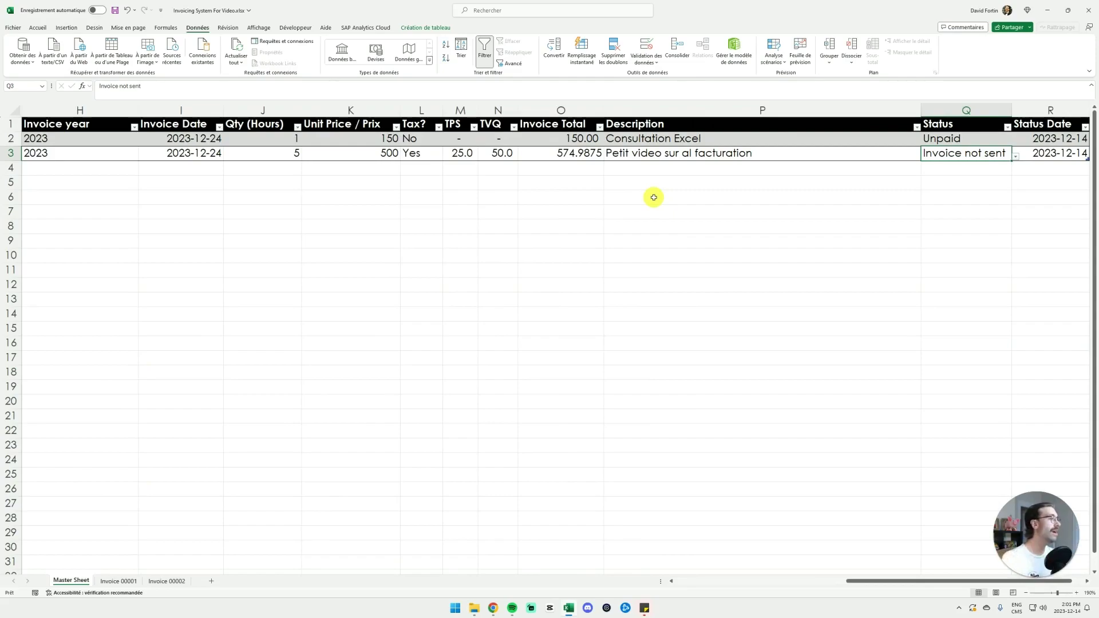
key("Right")
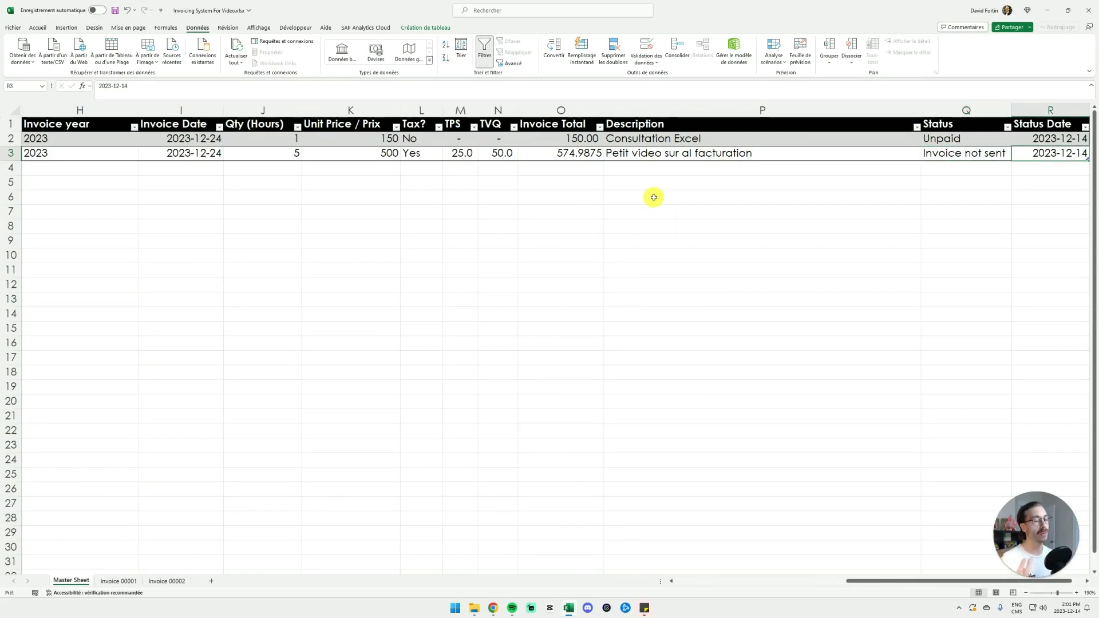